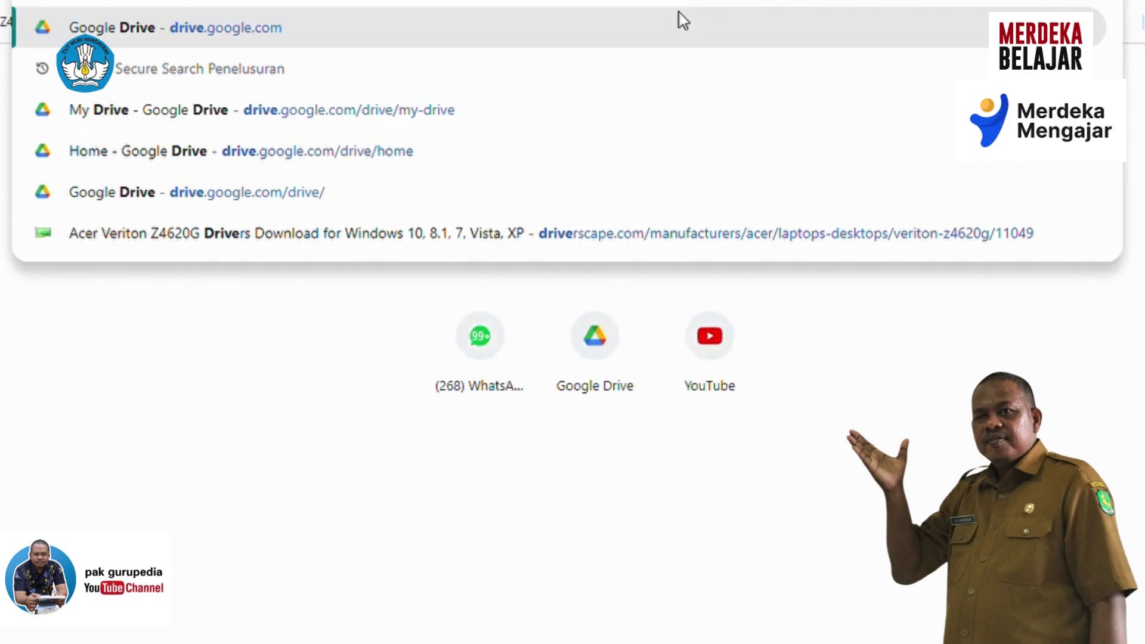
Step: Open Google Drive at drive.google.com and browse the folders in My Drive
key("Right")
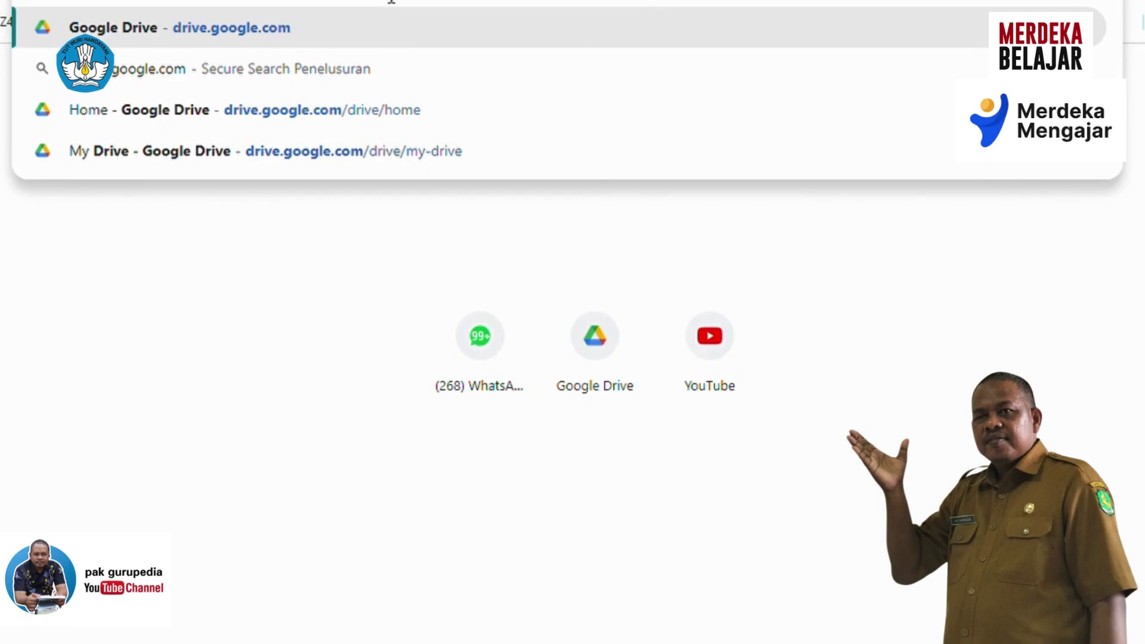
key("Escape")
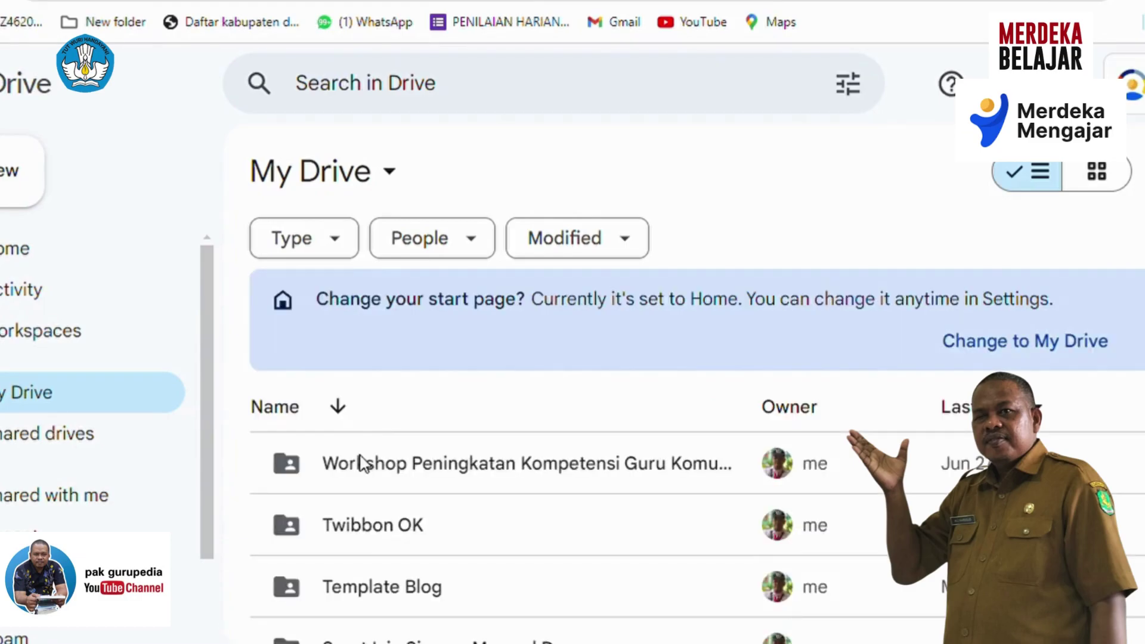
scroll(361, 459, "down", 3)
scroll(364, 458, "down", 3)
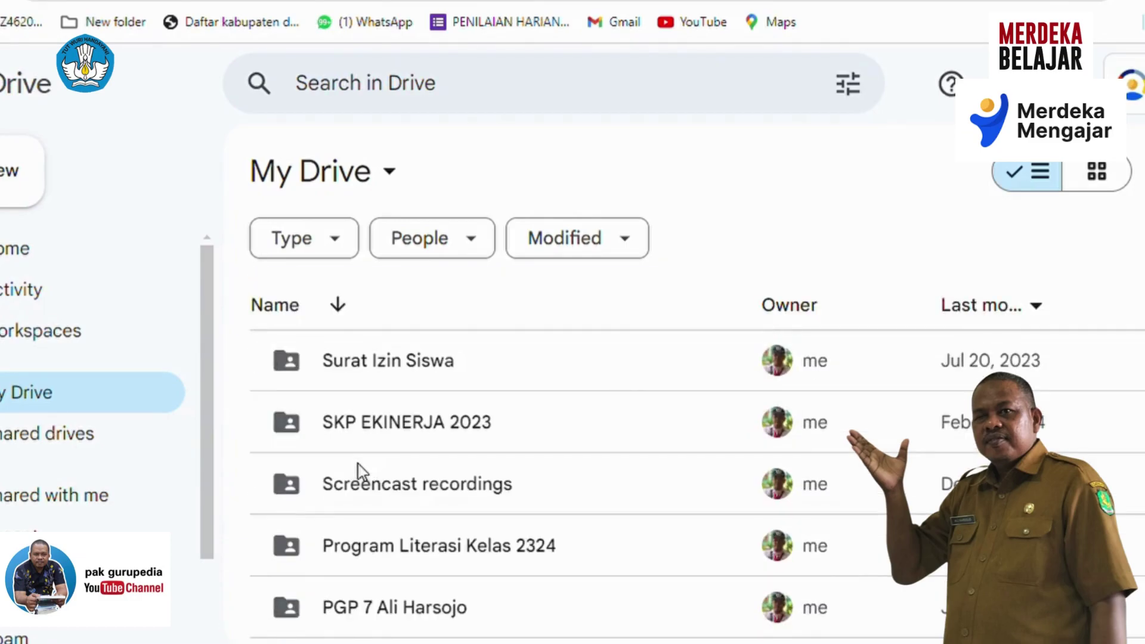
scroll(359, 464, "up", 1)
scroll(361, 472, "up", 5)
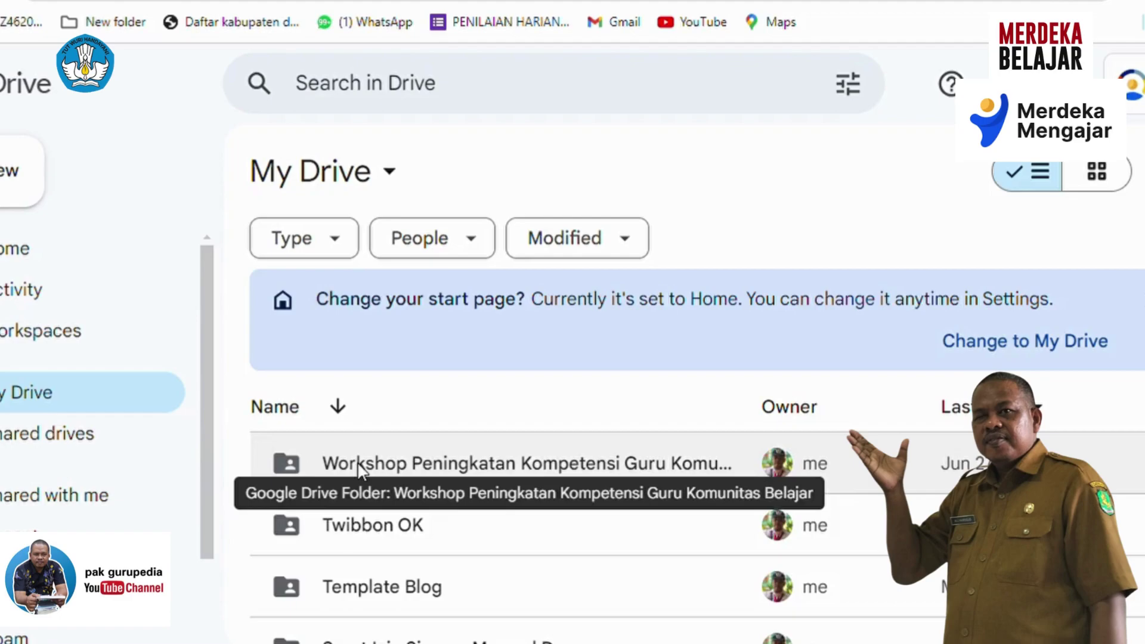
Step: Create a folder named PMM BUKTI DUKUNG JAN-JUNI 2024 in My Drive
left_click(37, 183)
key("Escape")
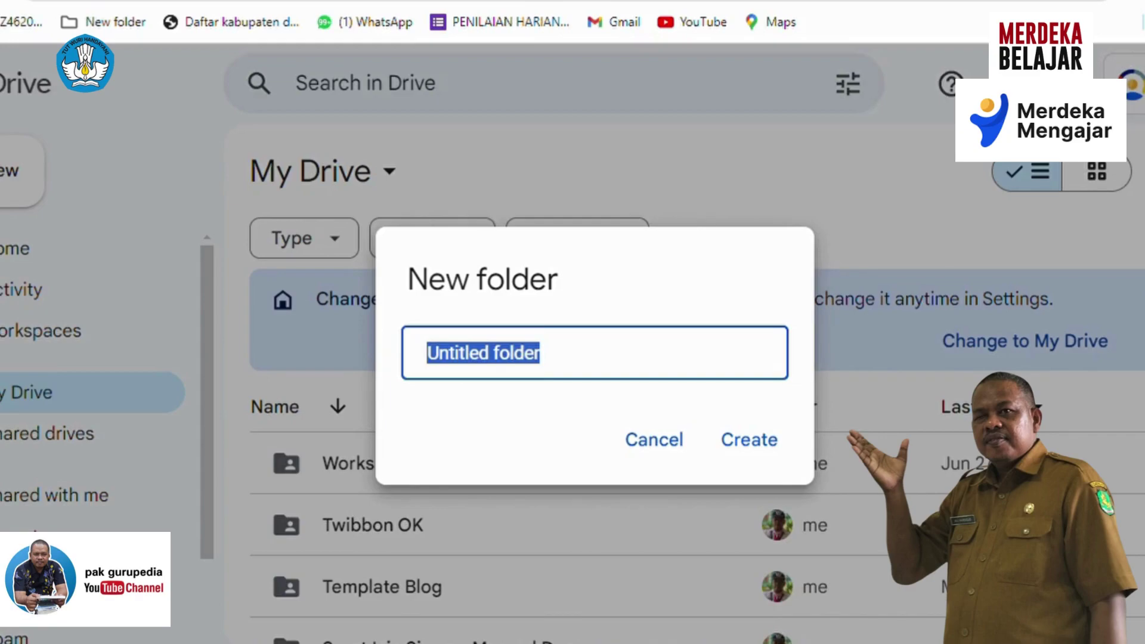
type("BUKTI ")
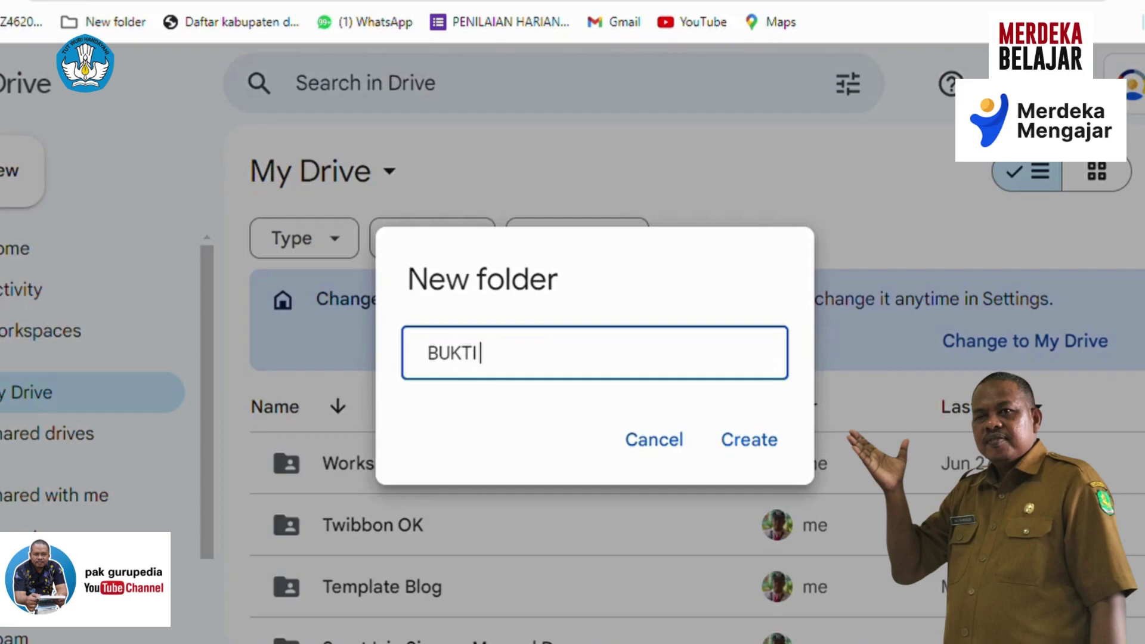
type("DUKUNG ")
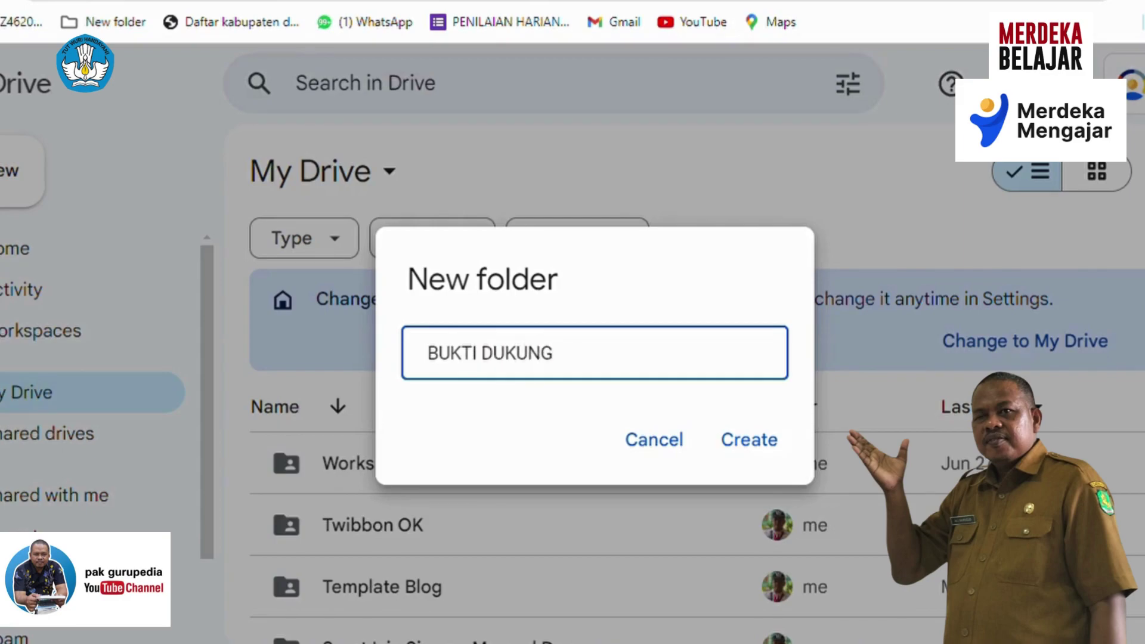
type("JAN-JUNI 2024")
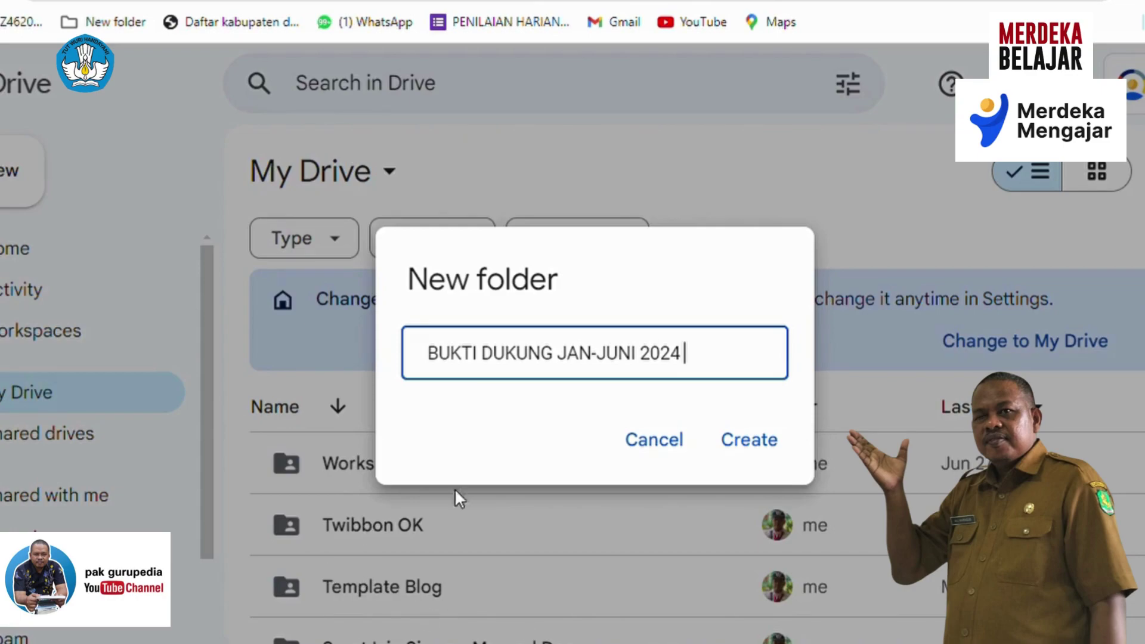
left_click(426, 353)
type("PMM")
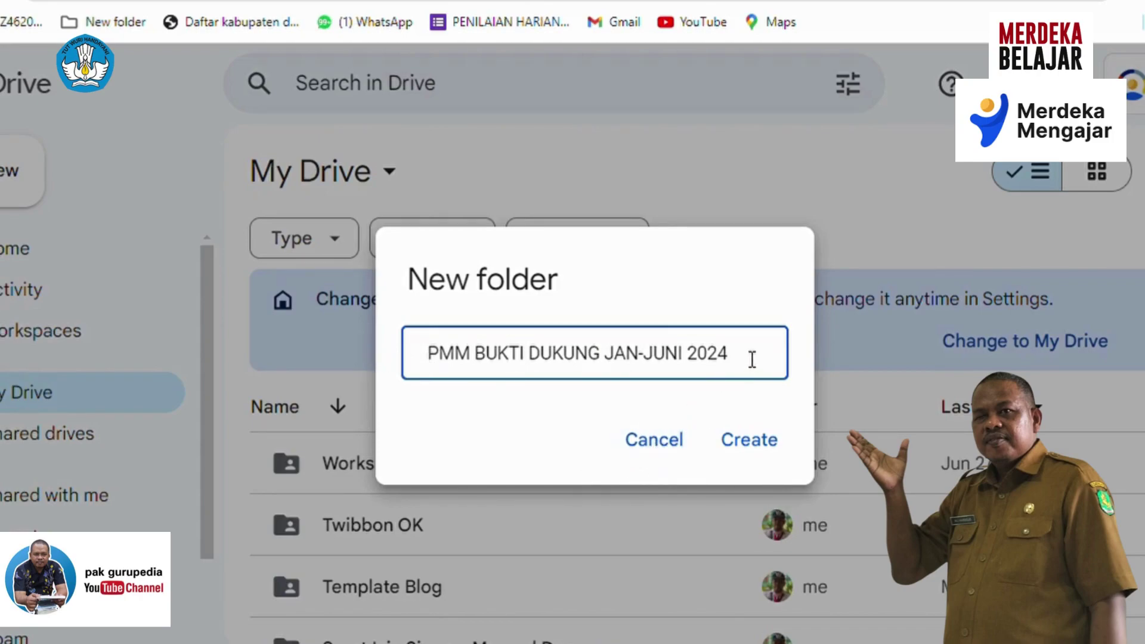
left_click(746, 442)
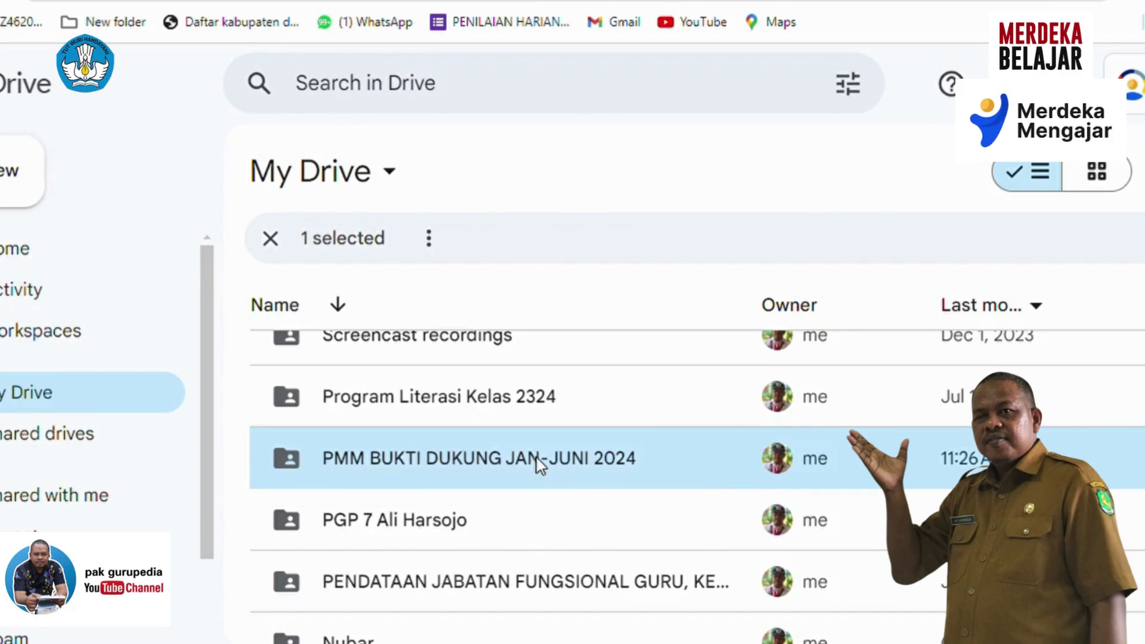
Step: Open the PMM BUKTI DUKUNG JAN-JUNI 2024 folder and create a subfolder named MODUL AJAR OBSERVASI in it
double_click(537, 459)
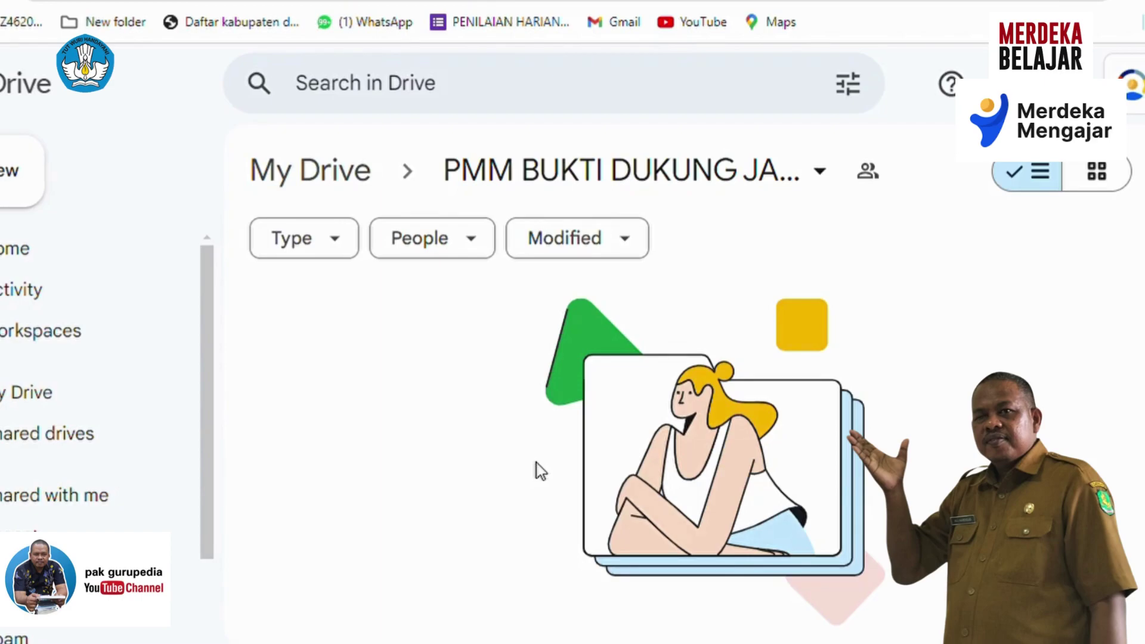
left_click(13, 182)
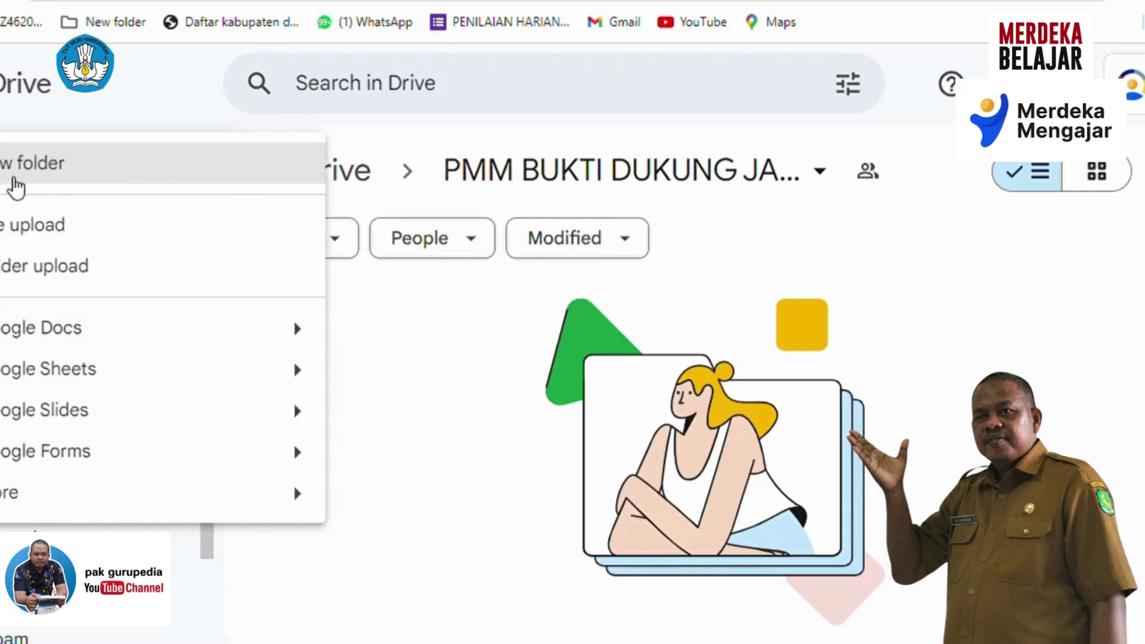
left_click(14, 173)
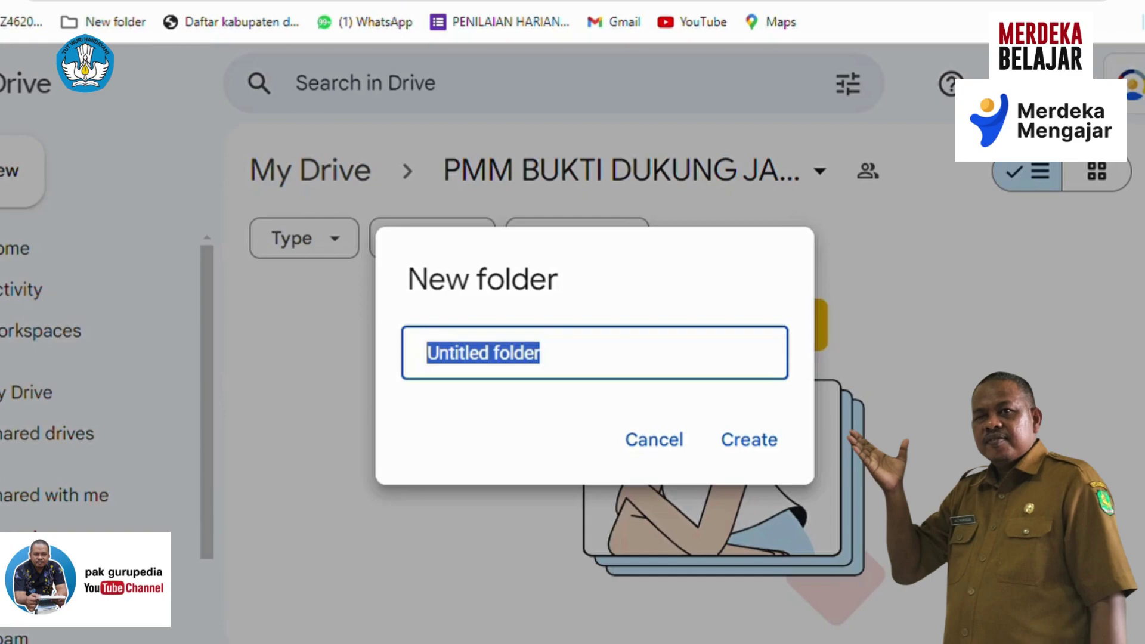
type("MODUL AJAR OBSERVASI")
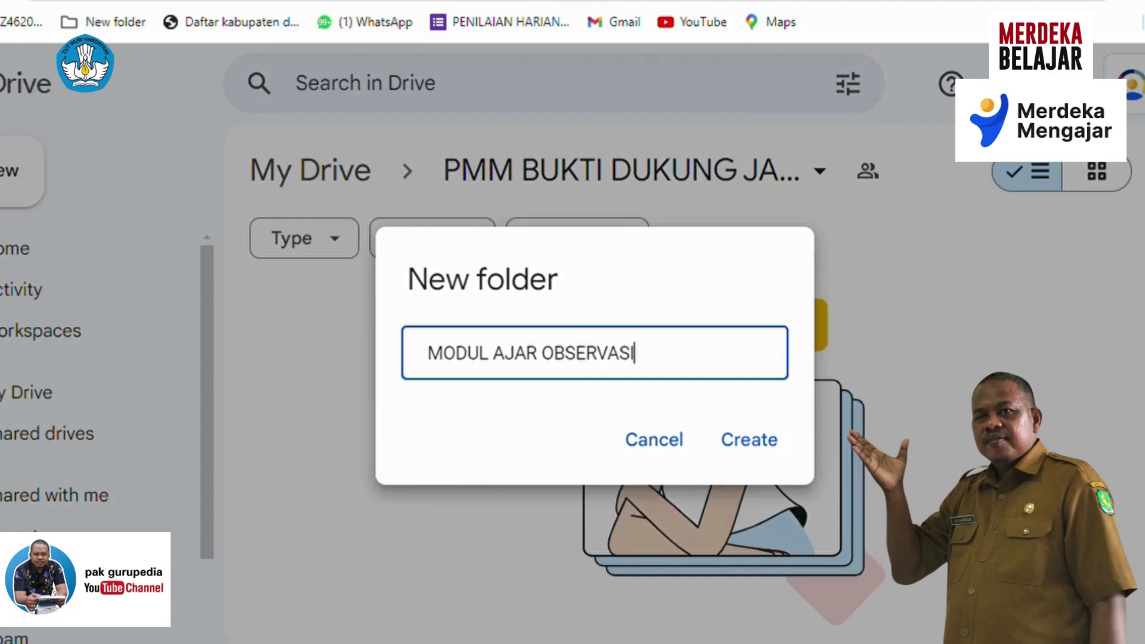
key("Return")
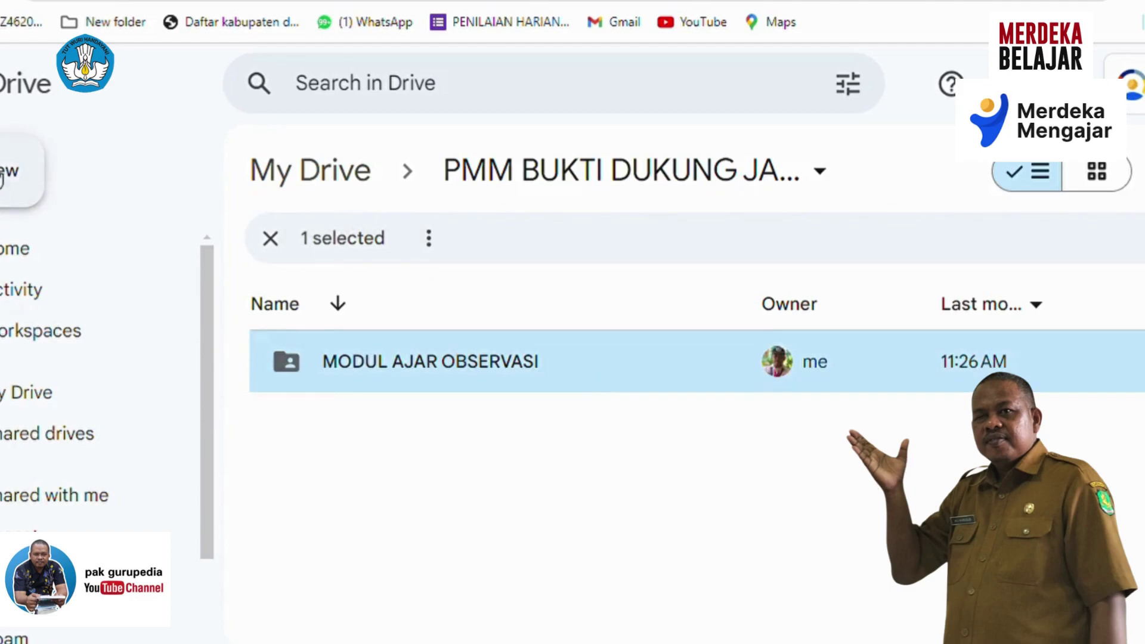
Step: Create a subfolder named SERTIFIKAT TOPIK in the PMM BUKTI DUKUNG JAN-JUNI 2024 folder
left_click(2, 179)
left_click(1, 179)
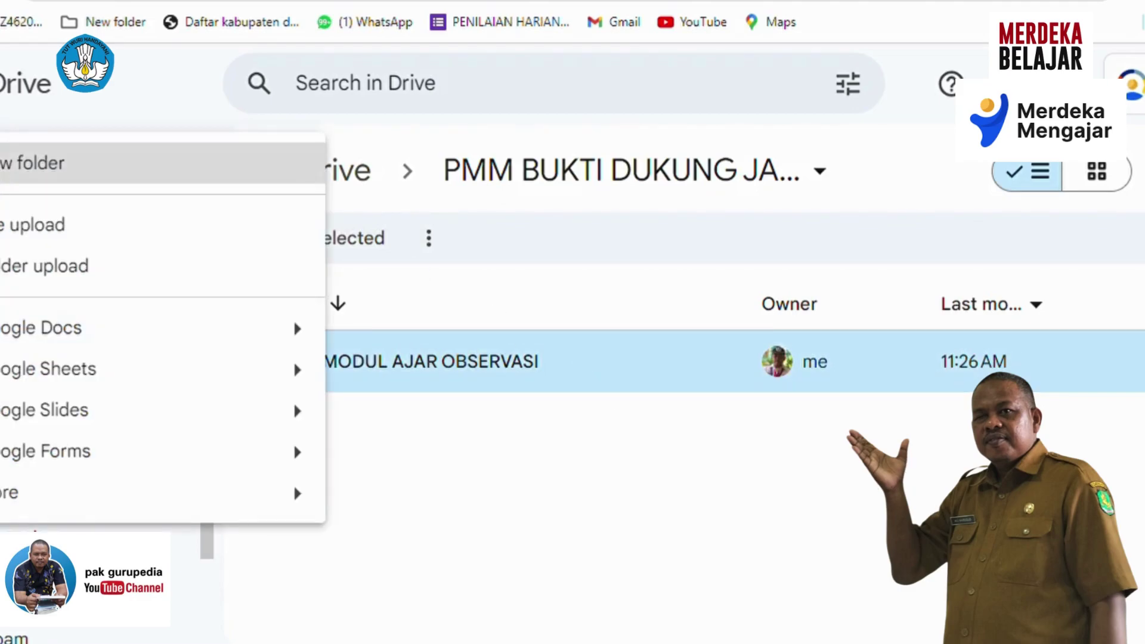
type("SERTIFI")
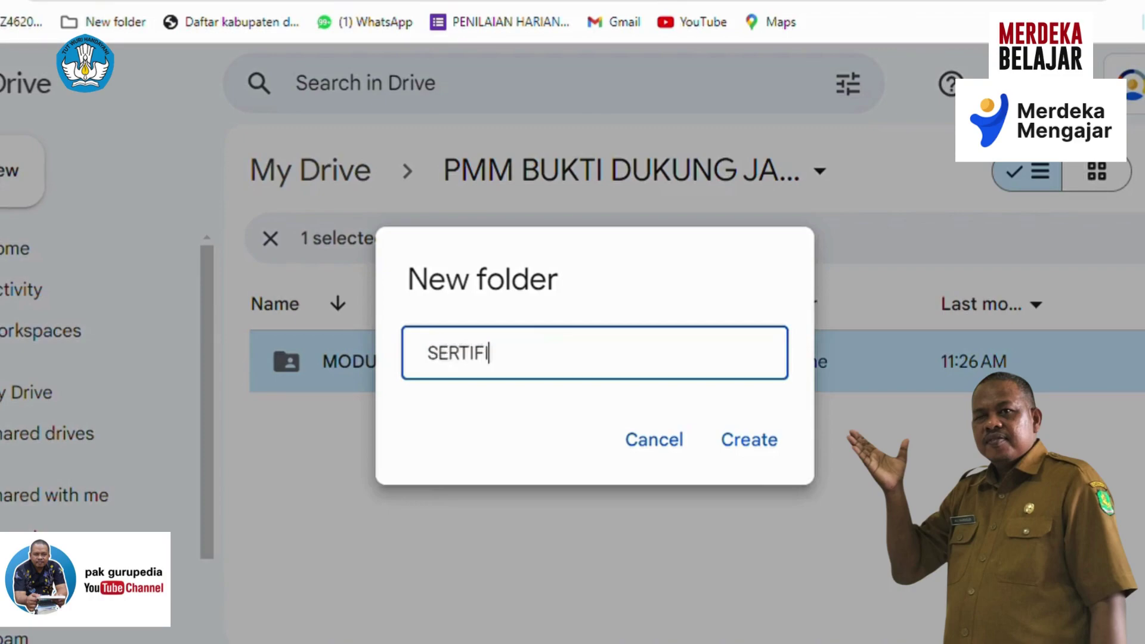
type("KAT TOPIK")
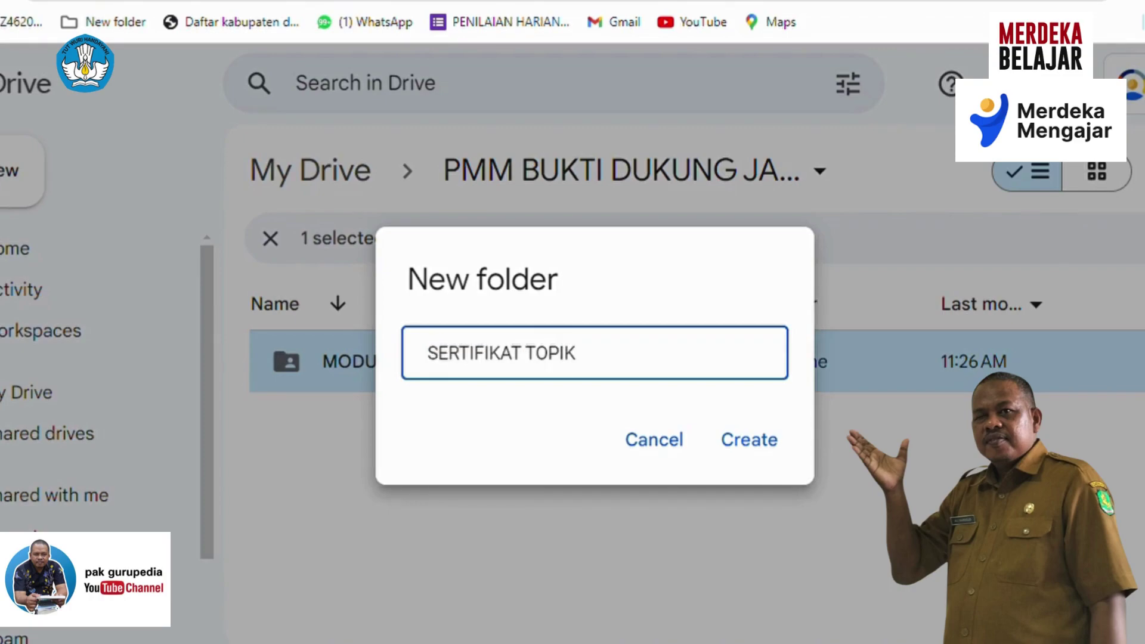
key("Return")
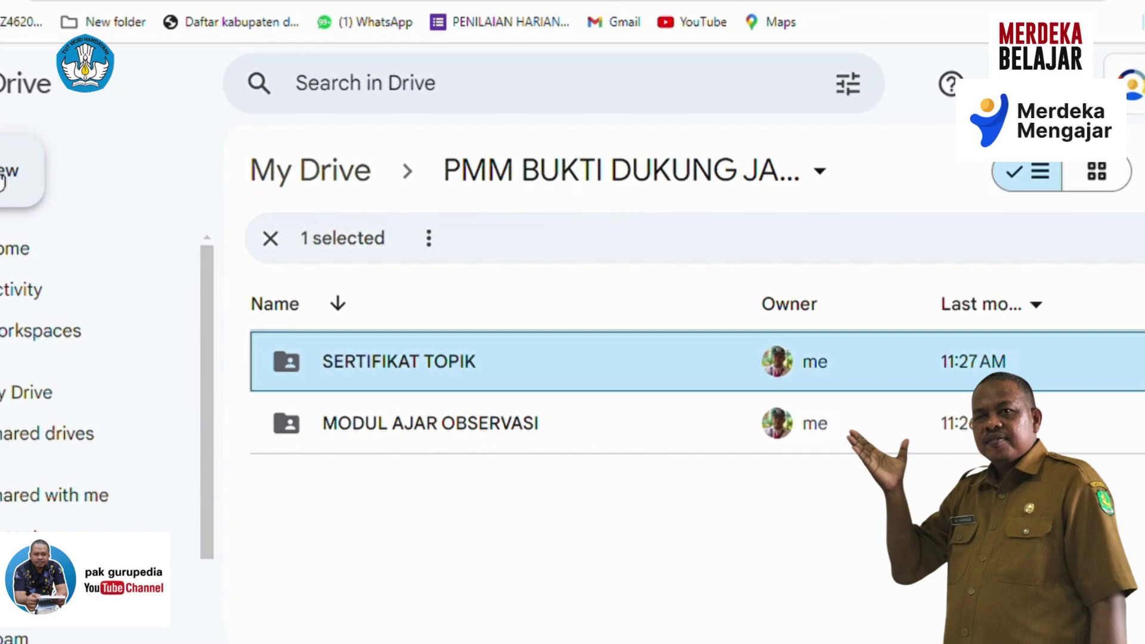
Step: Add a subfolder named SERTIFIKATI WEBINAR SEMINAR to the PMM BUKTI DUKUNG JAN-JUNI 2024 folder
left_click(2, 183)
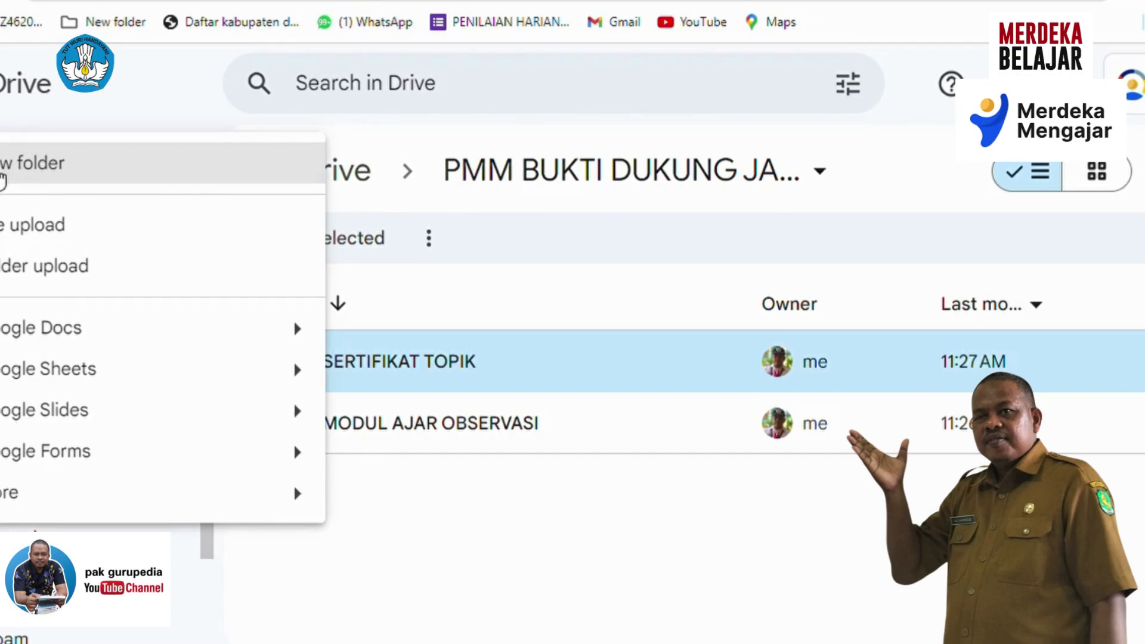
left_click(52, 164)
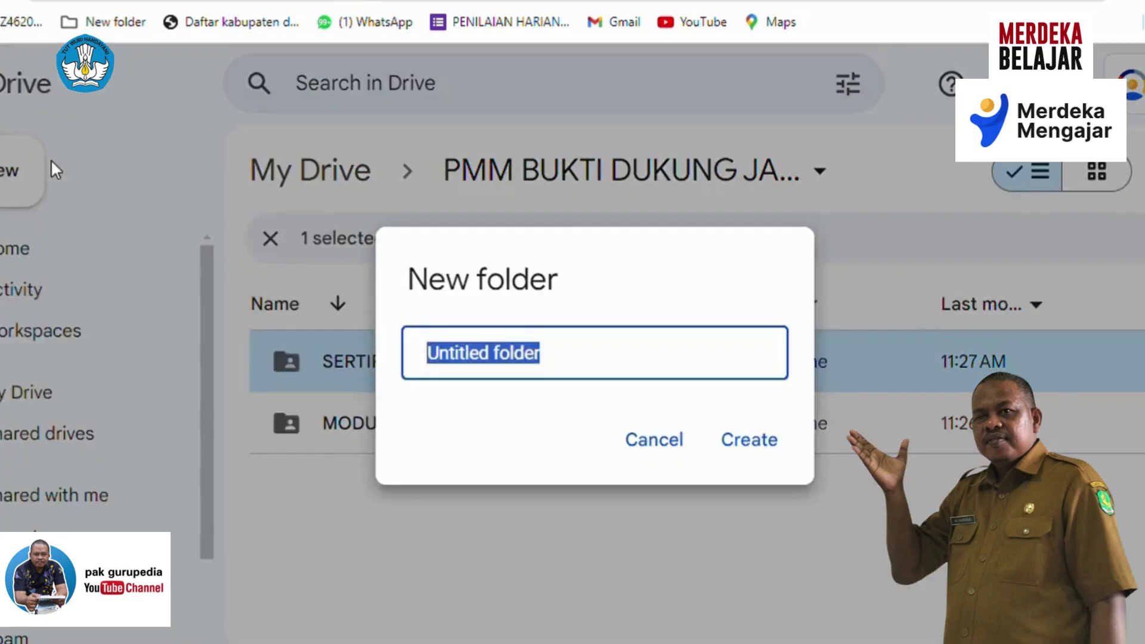
type("SERTIFIKATI")
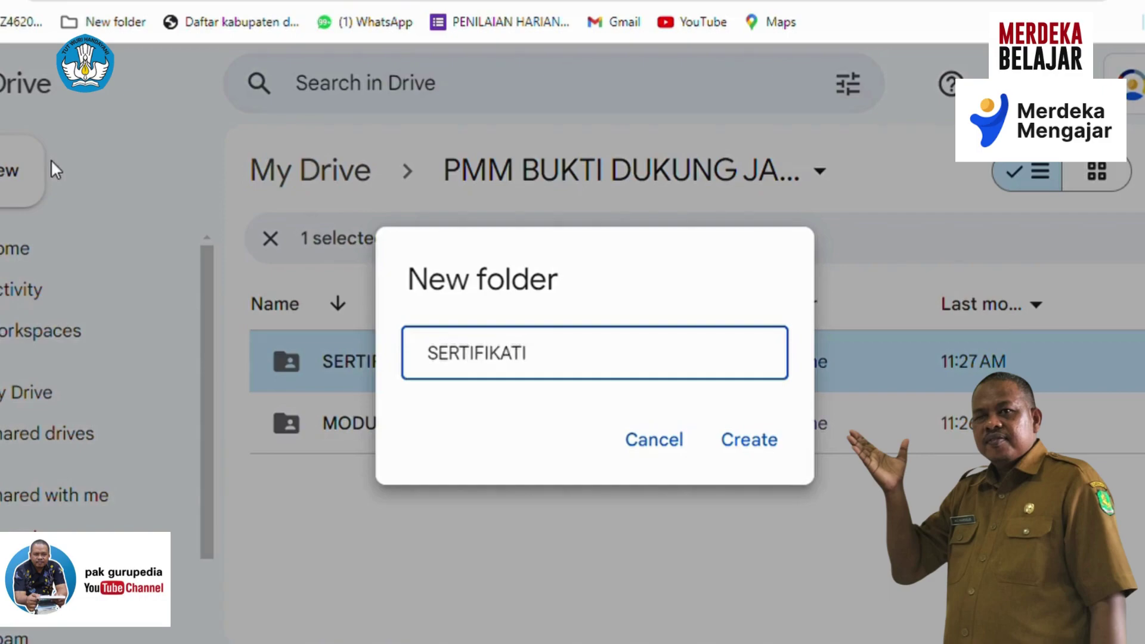
type(" WEBUINAR")
key("BackSpace")
key("BackSpace")
key("BackSpace")
key("BackSpace")
key("BackSpace")
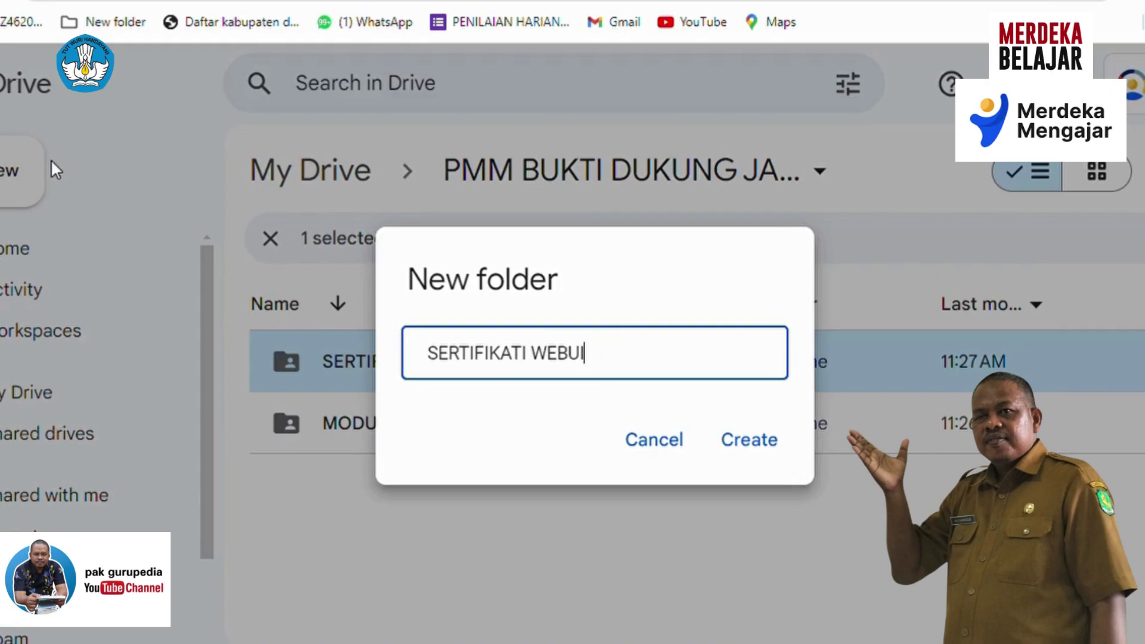
type("INAR SEMINAR")
key("Return")
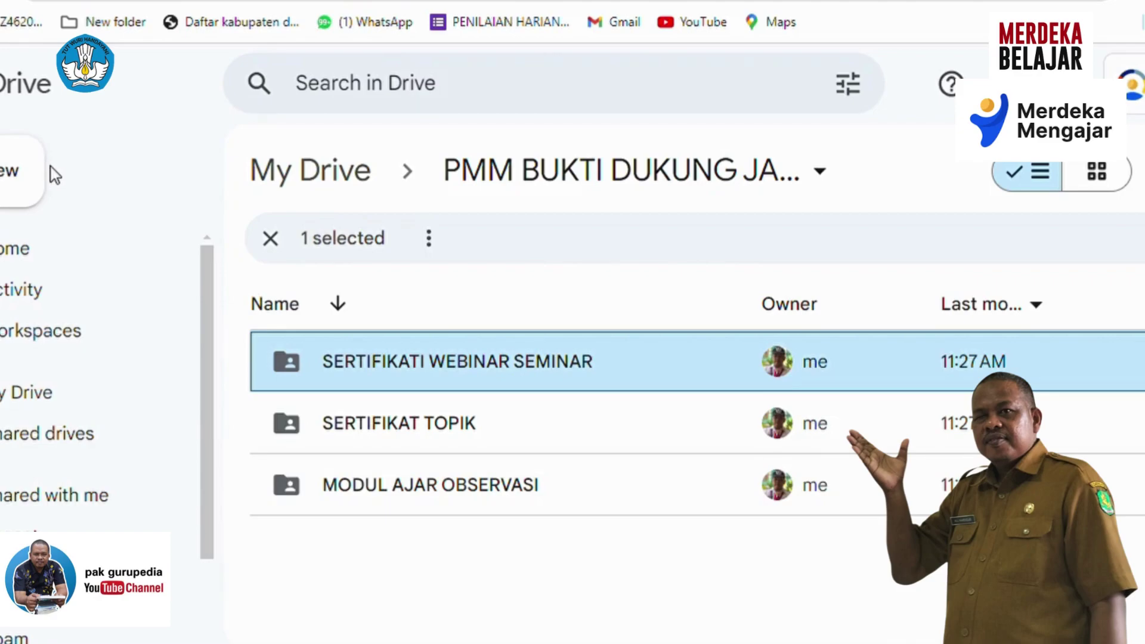
Step: Create a subfolder named PIAGAM alongside the certificate folders
left_click(7, 182)
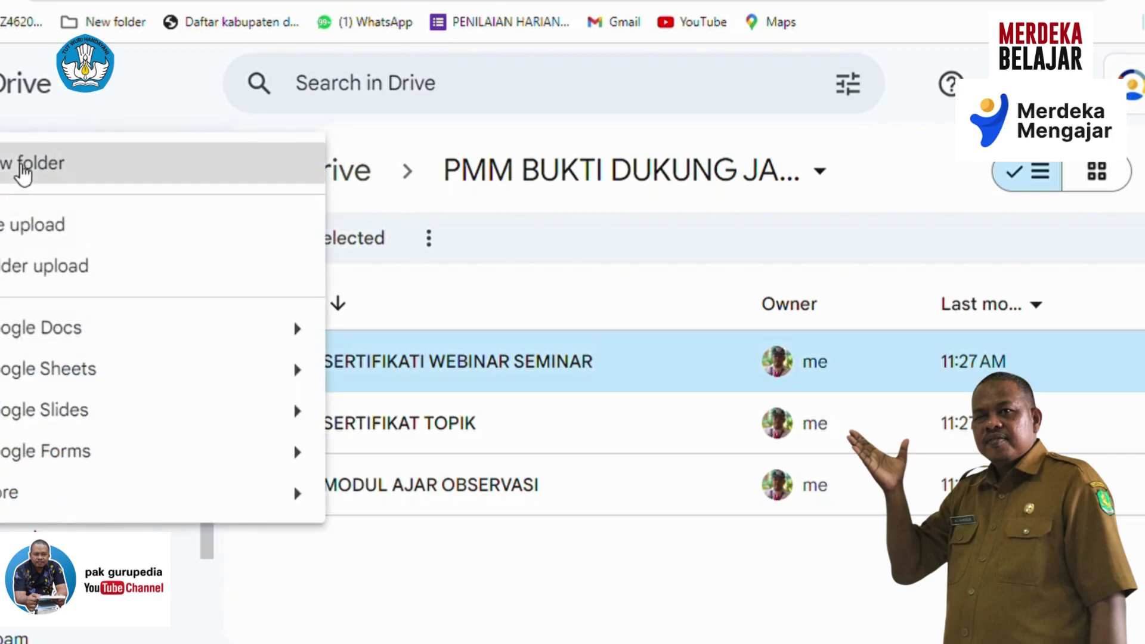
left_click(19, 170)
type("PIAGAM")
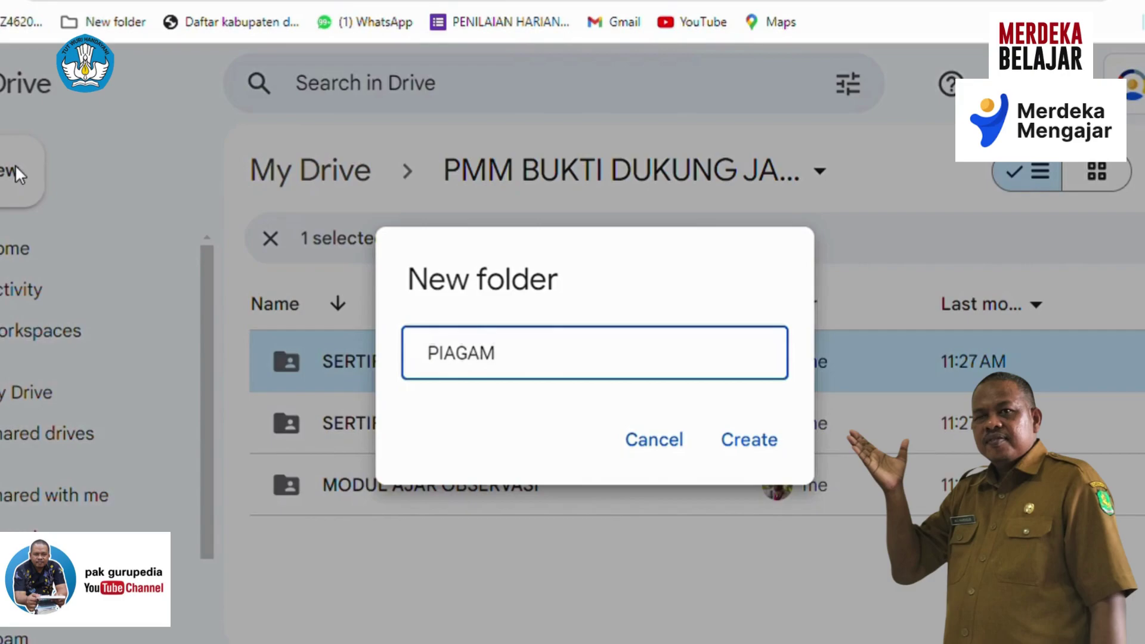
key("Return")
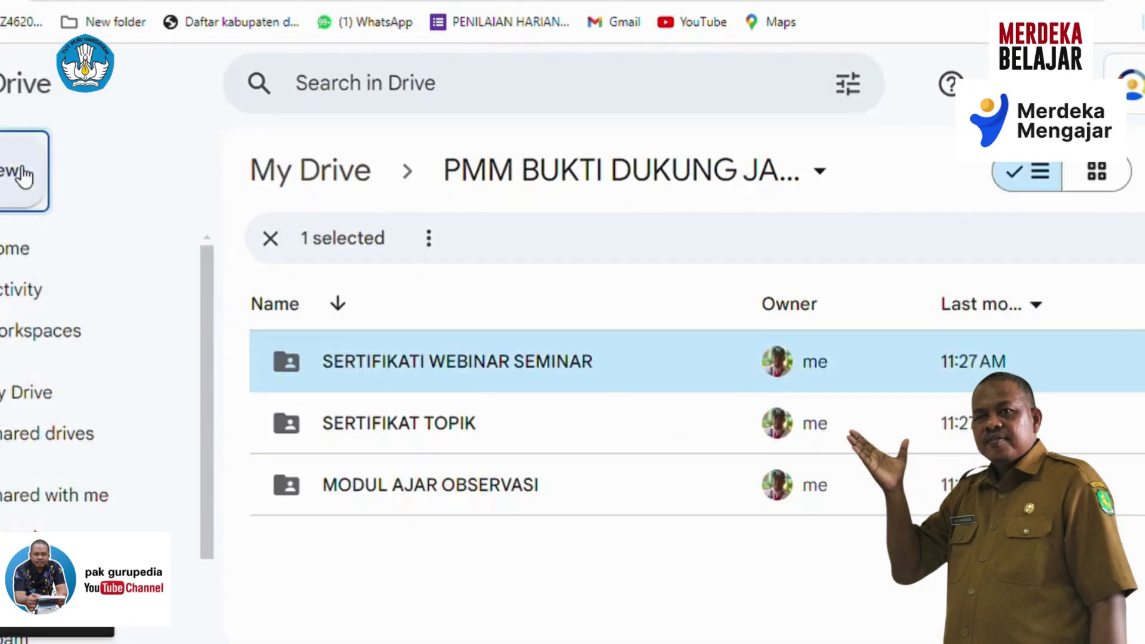
Step: Create a subfolder named TUGAS TAMBAHAN in the PMM BUKTI DUKUNG JAN-JUNI 2024 folder
left_click(11, 171)
key("Return")
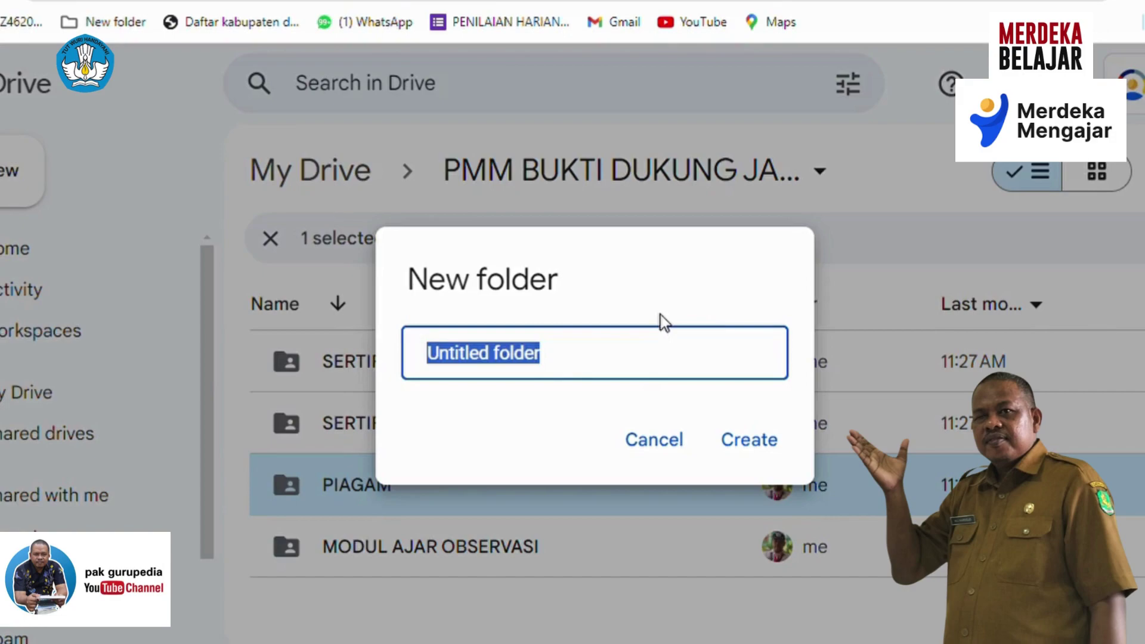
type("TUGAS TAMBAHAN")
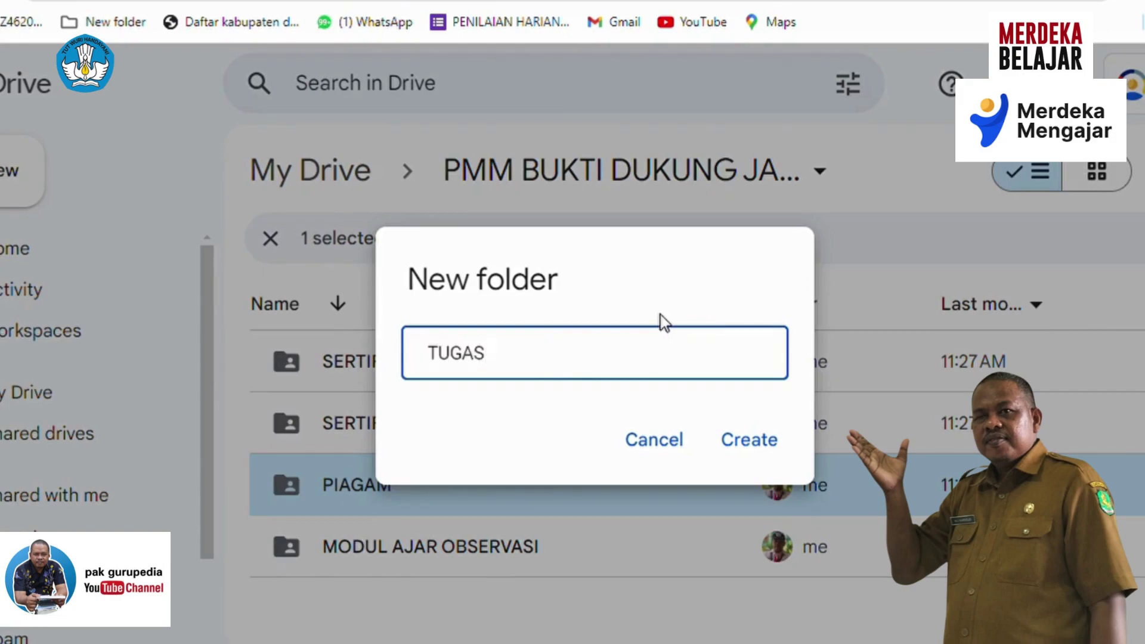
key("Return")
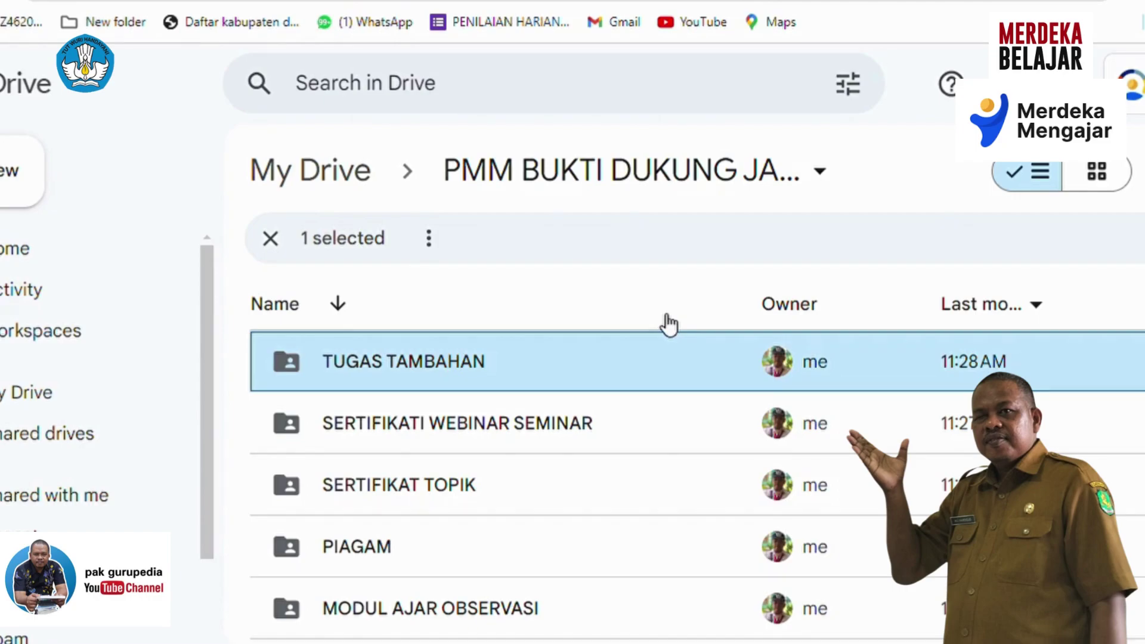
Step: Create a subfolder named LAPORAN KEGIATAN in the PMM BUKTI DUKUNG JAN-JUNI 2024 folder
left_click(14, 164)
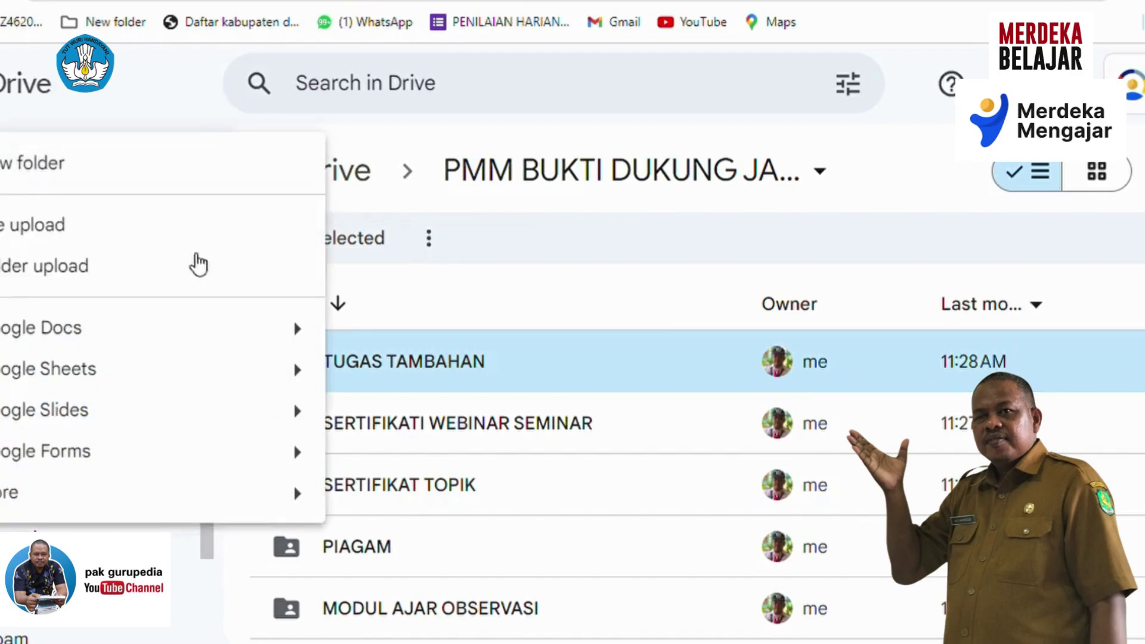
left_click(131, 175)
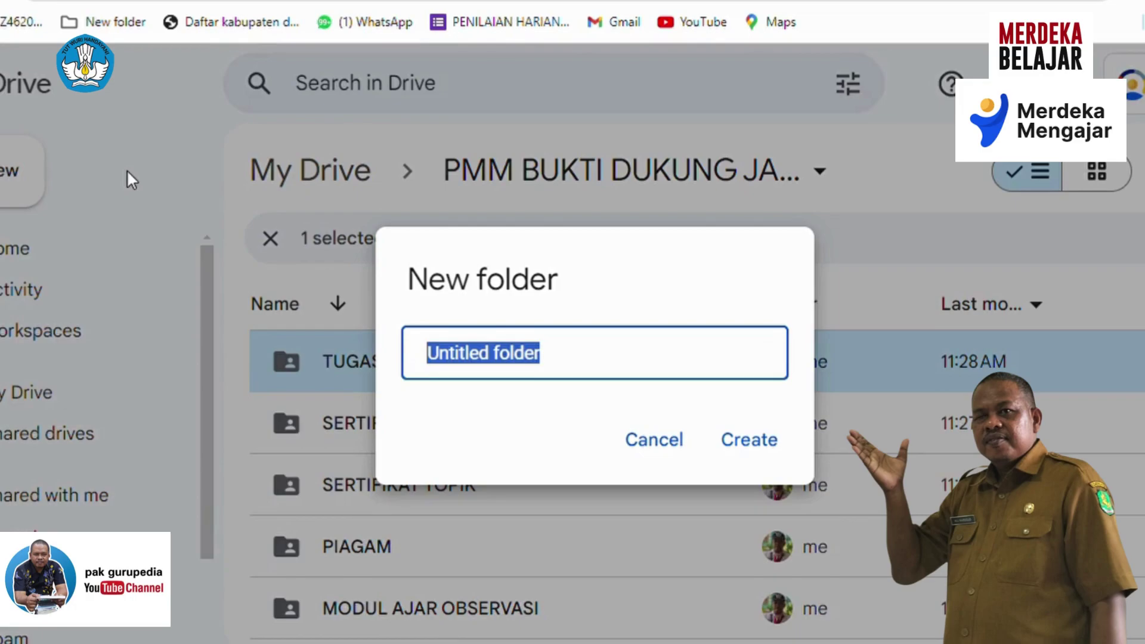
type("LAPORAN")
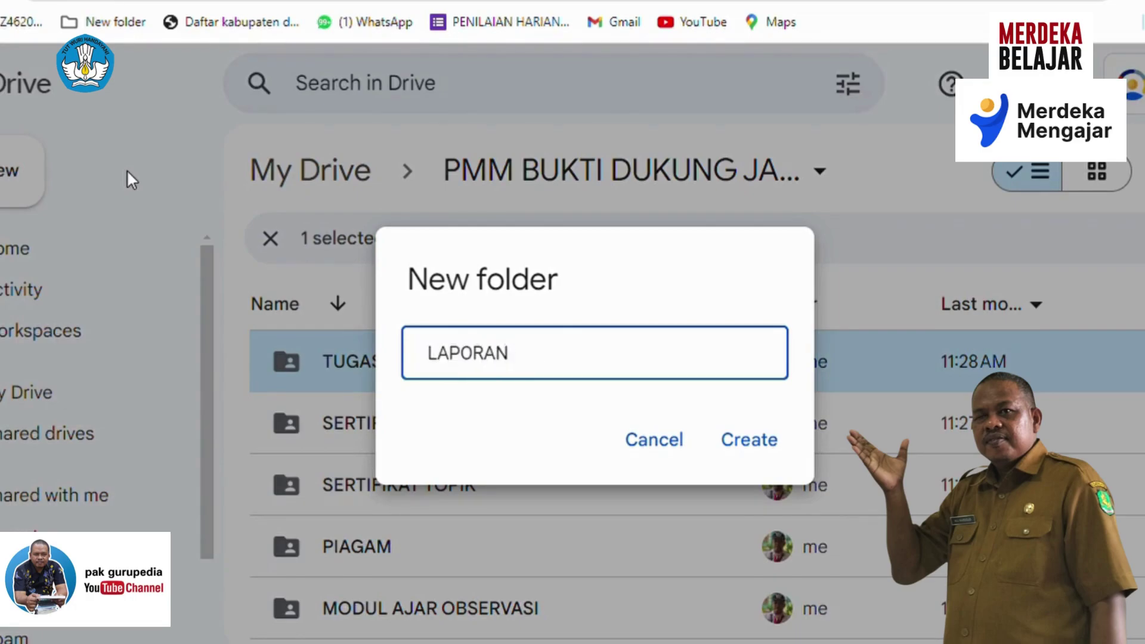
type(" KEGIATAN")
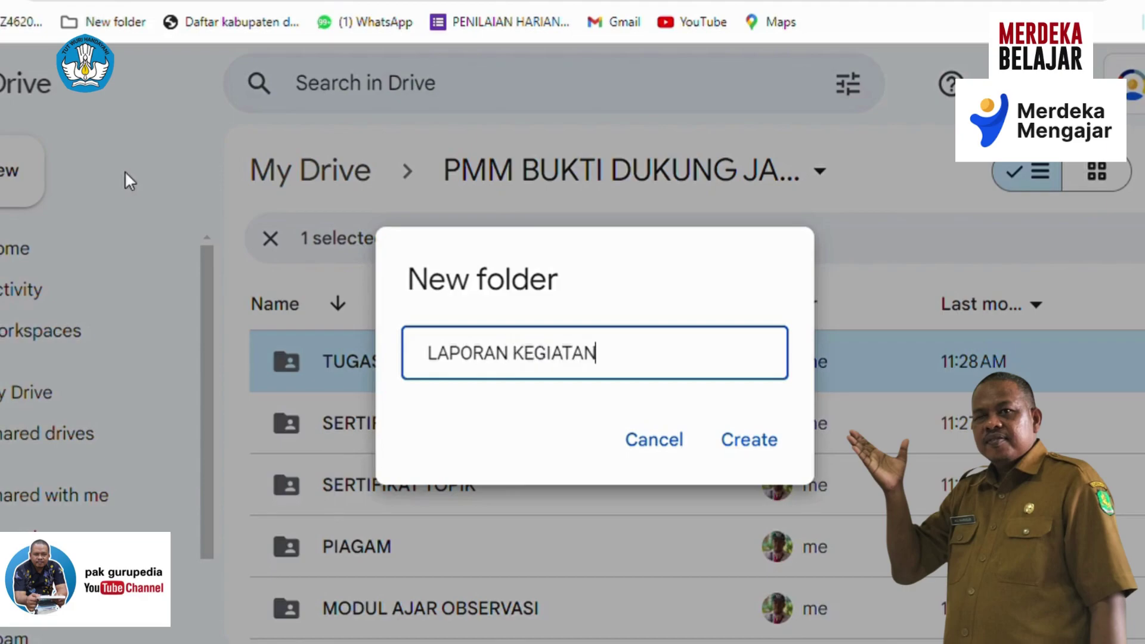
left_click(726, 445)
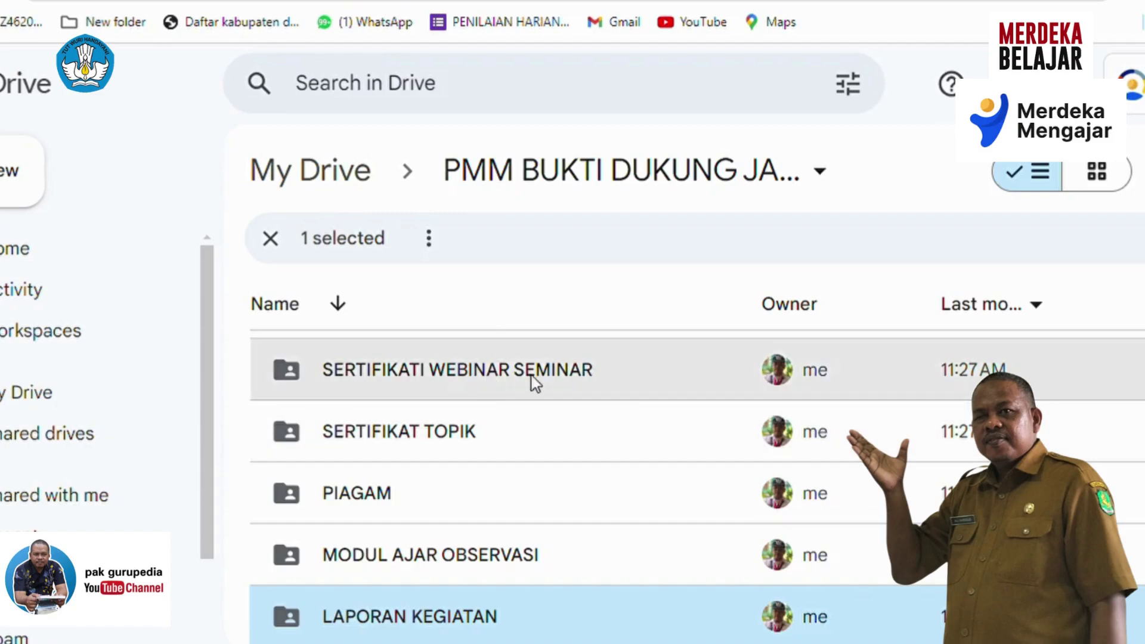
Step: Correct the misspelled SERTIFIKATI WEBINAR SEMINAR folder name to SERTIFIKAT WEBINAR SEMINAR
left_click(549, 381)
right_click(549, 382)
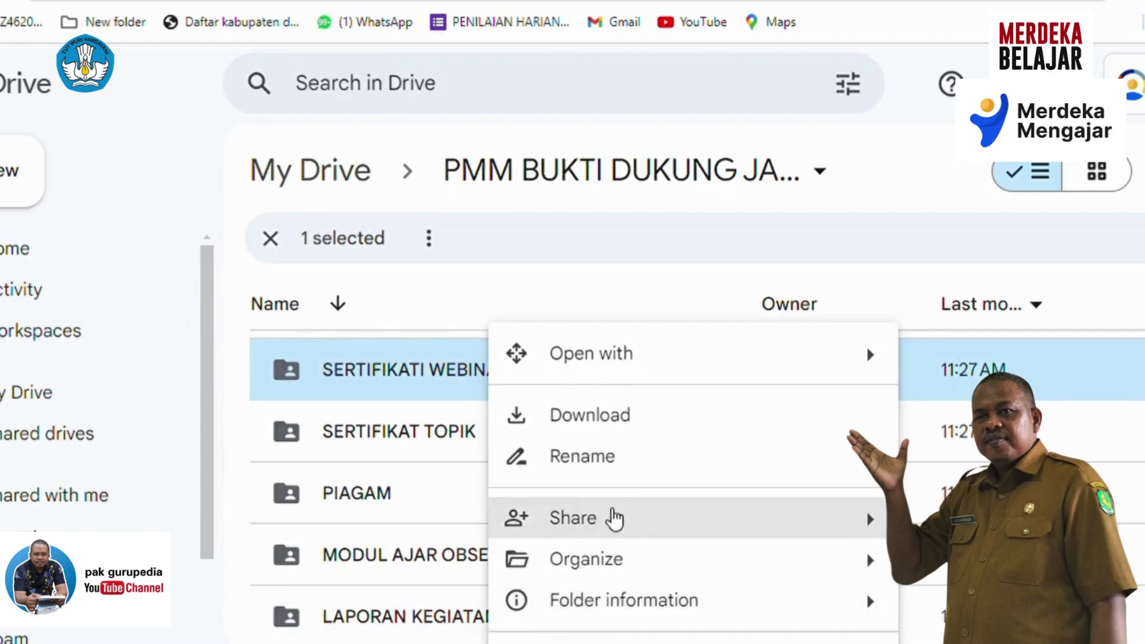
left_click(614, 475)
left_click(481, 352)
key("BackSpace")
left_click(787, 434)
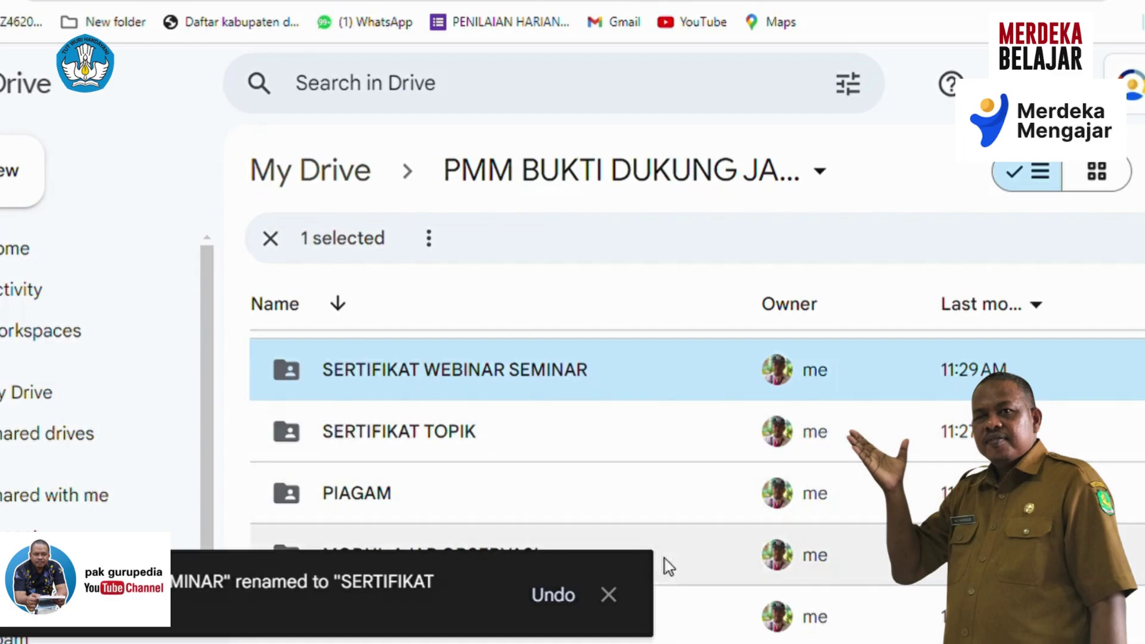
left_click(612, 596)
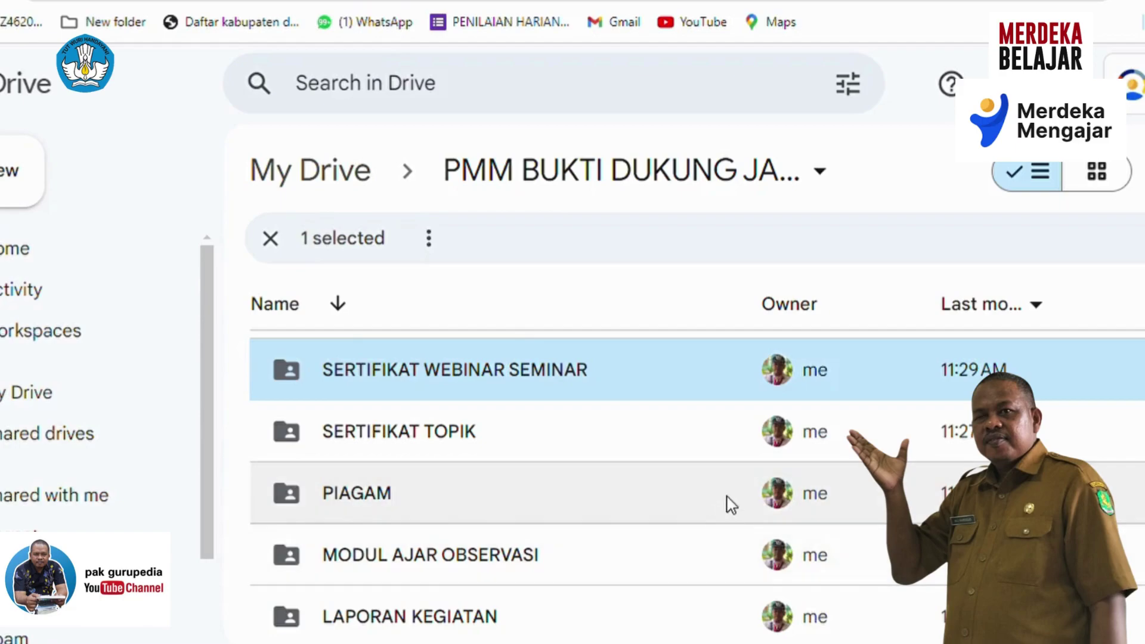
scroll(729, 507, "up", 1)
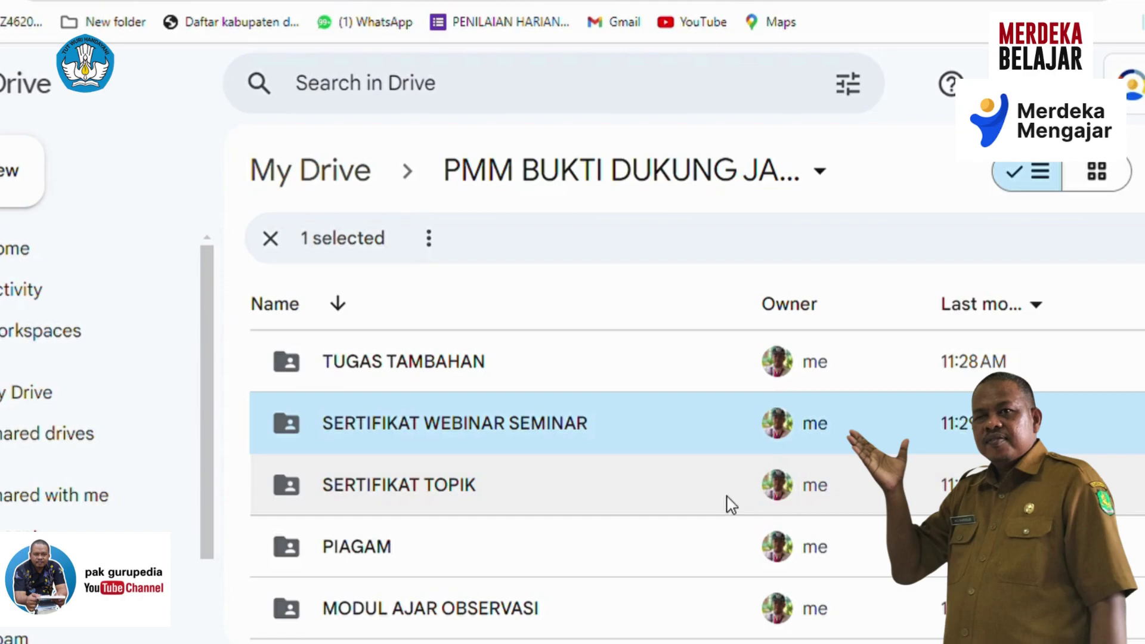
scroll(732, 505, "down", 1)
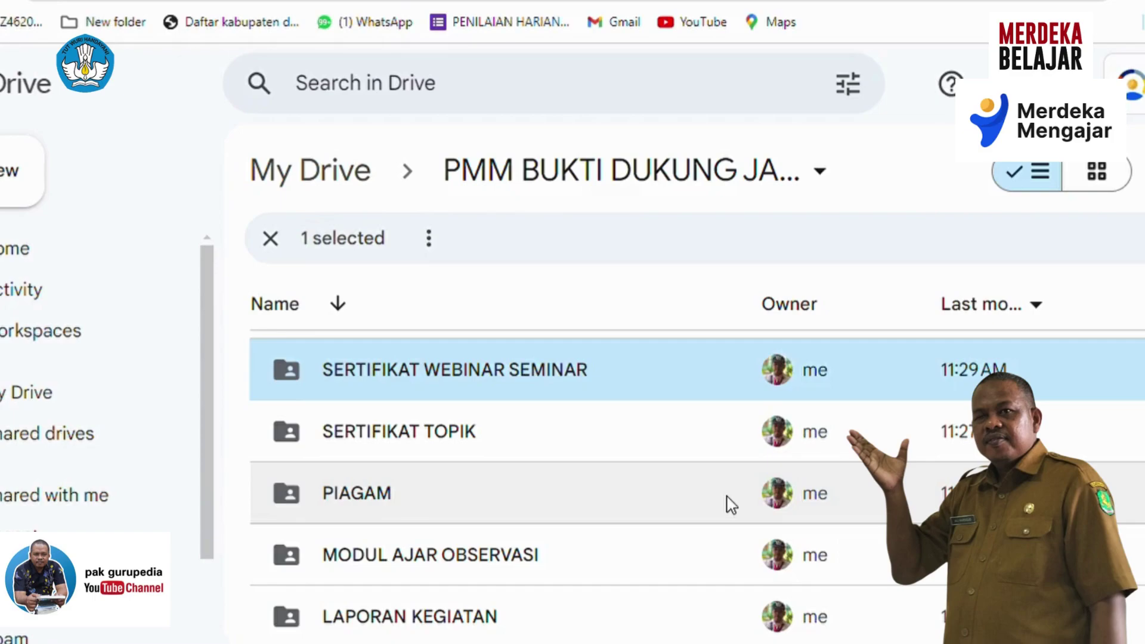
scroll(431, 537, "up", 1)
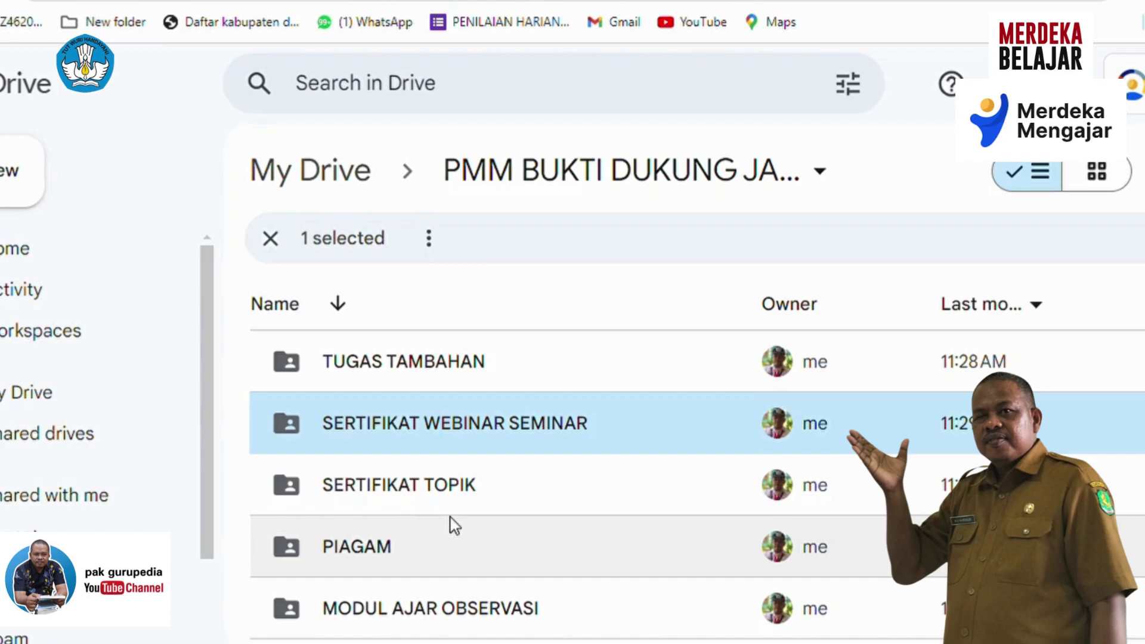
scroll(461, 524, "down", 1)
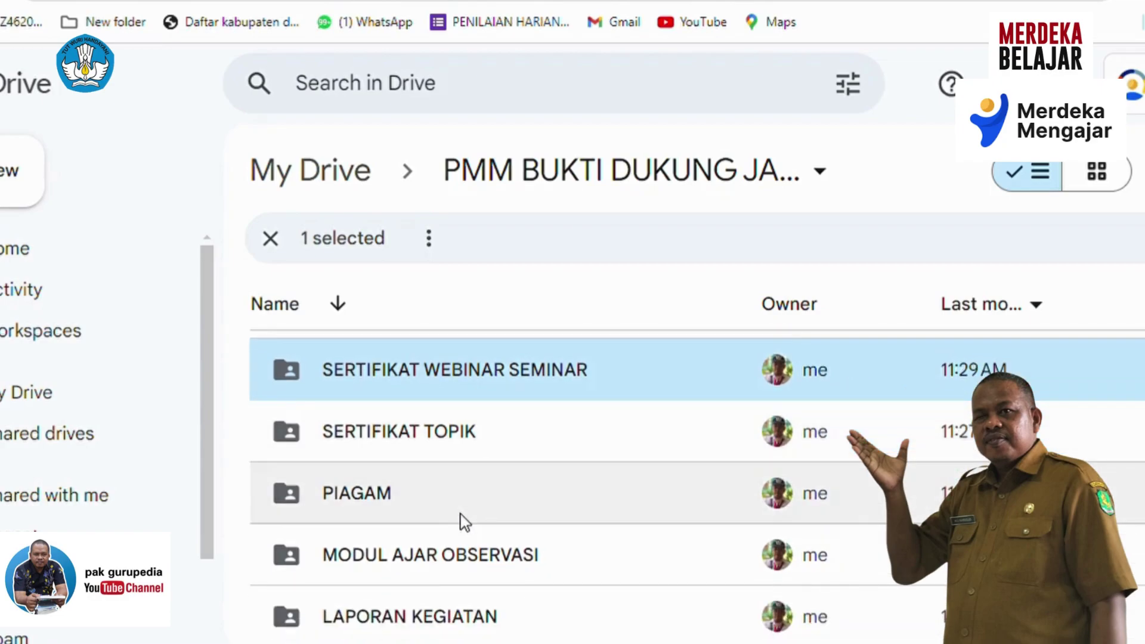
Step: Rename the TUGAS TAMBAHAN folder as SK TUGAS TAMBAHAN and dismiss the notification
scroll(460, 514, "up", 1)
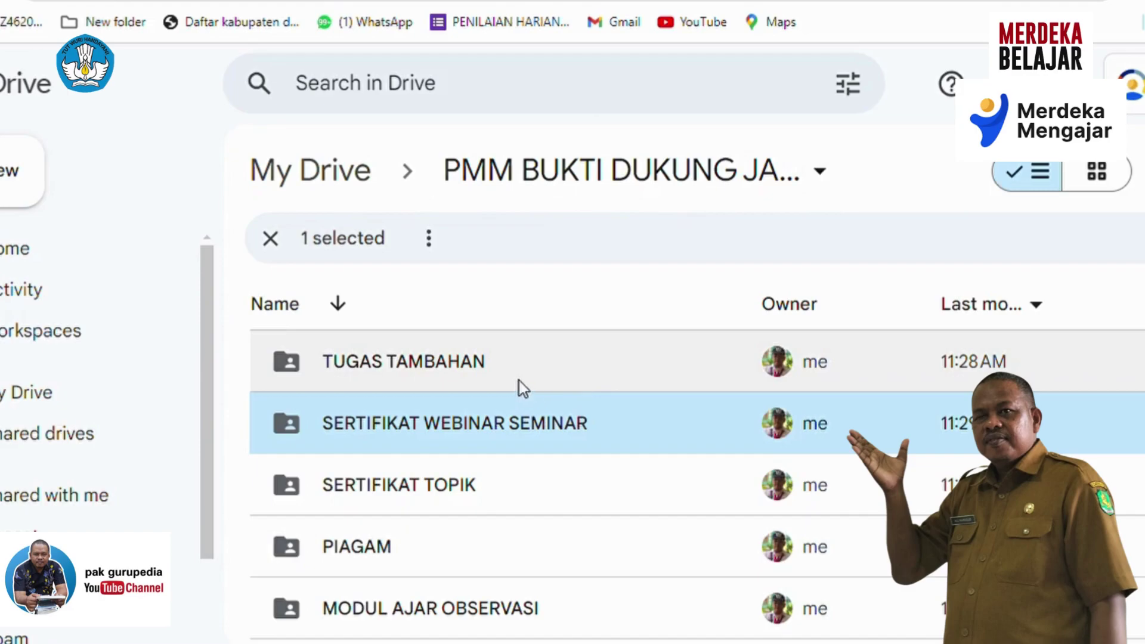
right_click(520, 363)
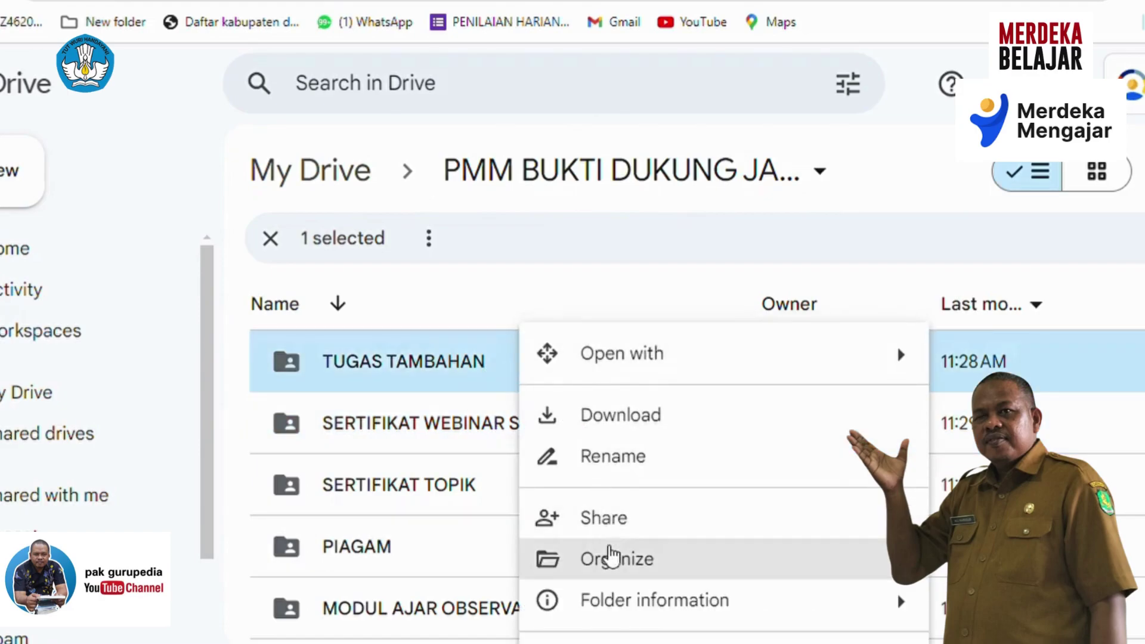
left_click(626, 460)
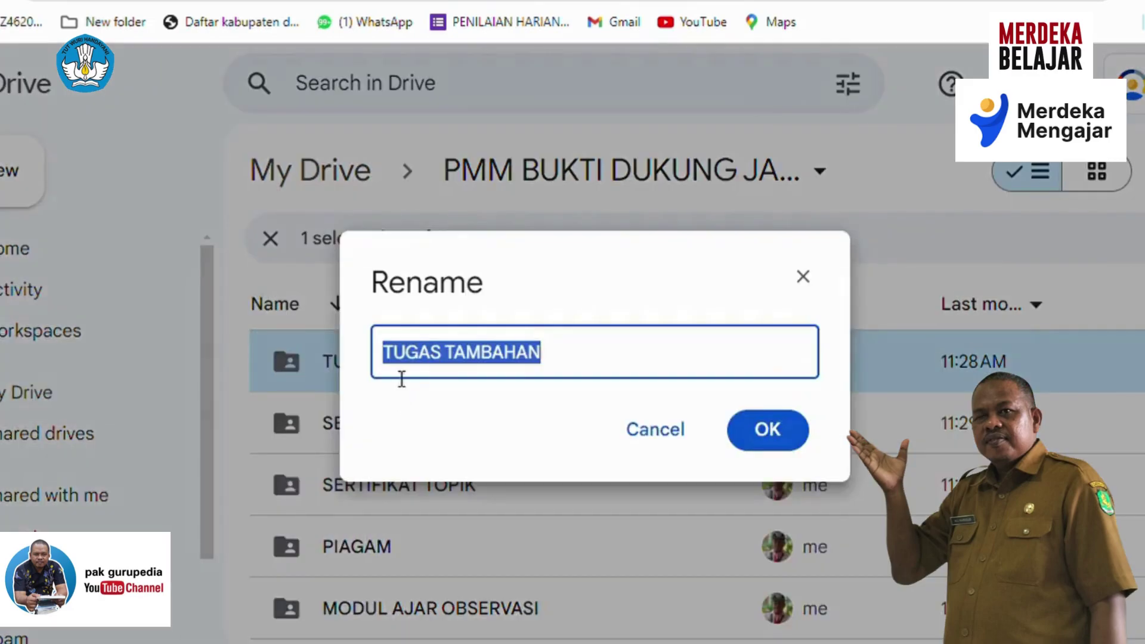
left_click(393, 361)
type("SK")
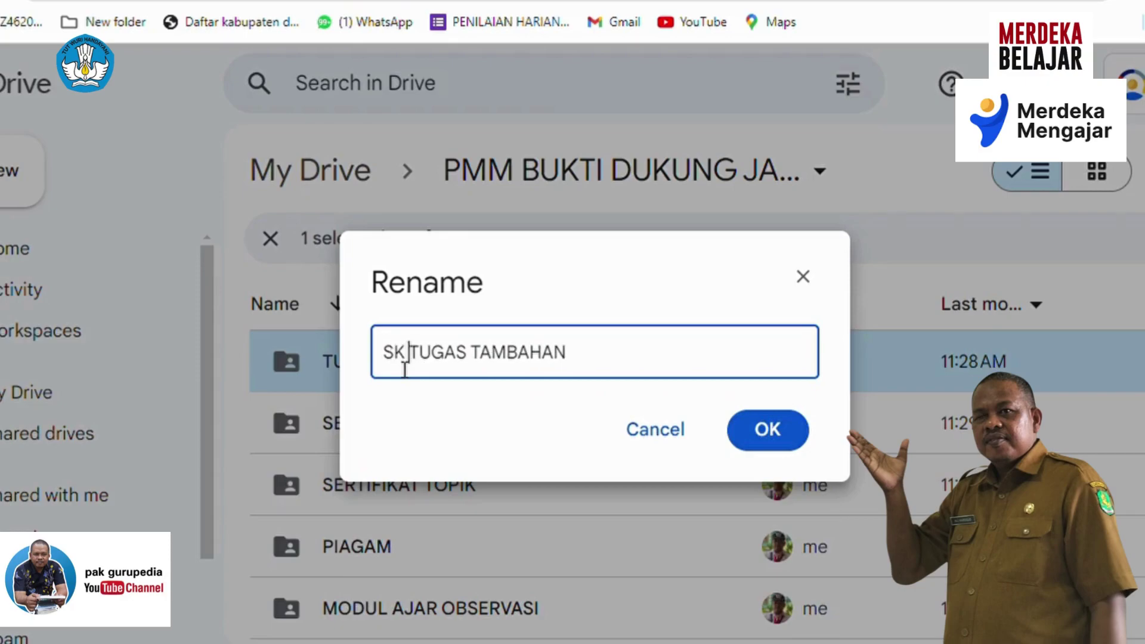
left_click(769, 445)
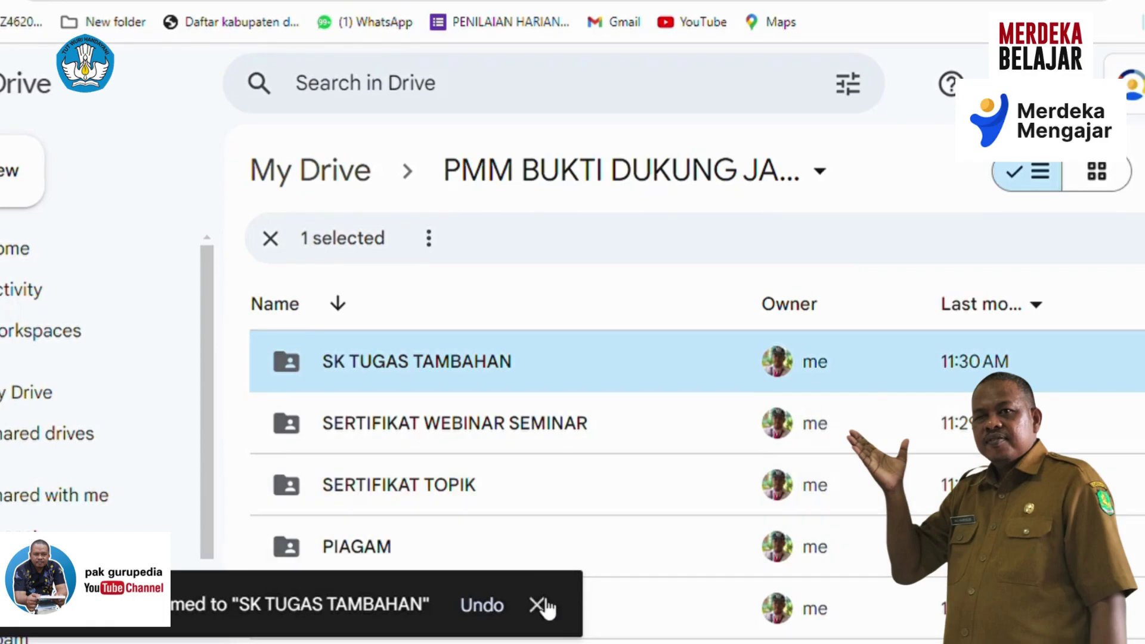
left_click(538, 606)
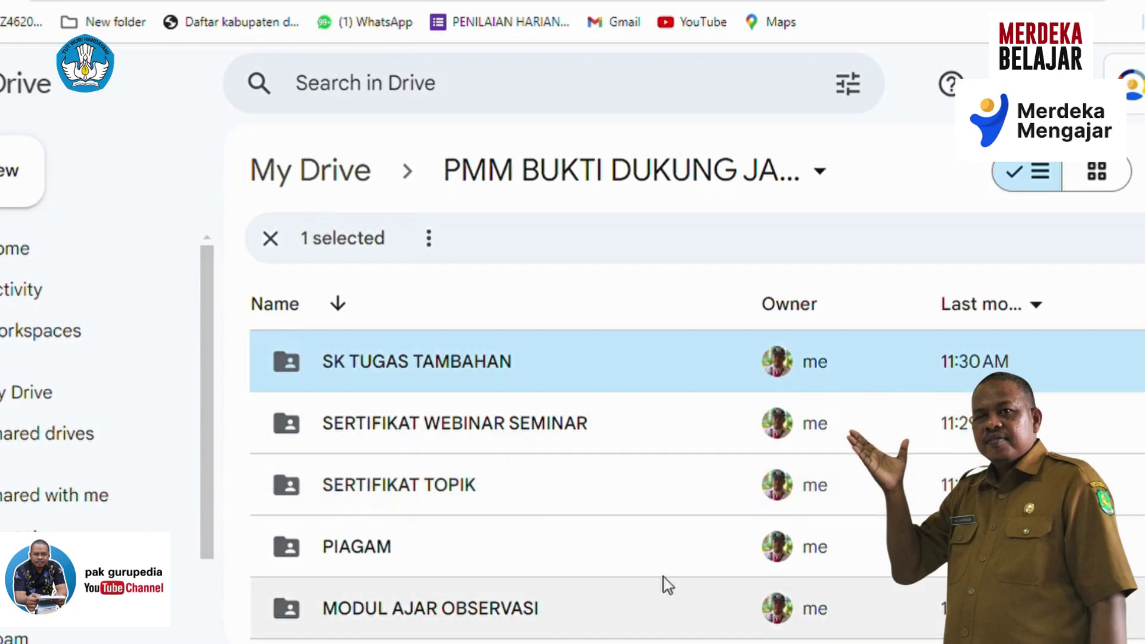
scroll(668, 564, "down", 1)
scroll(670, 558, "down", 1)
scroll(676, 558, "up", 2)
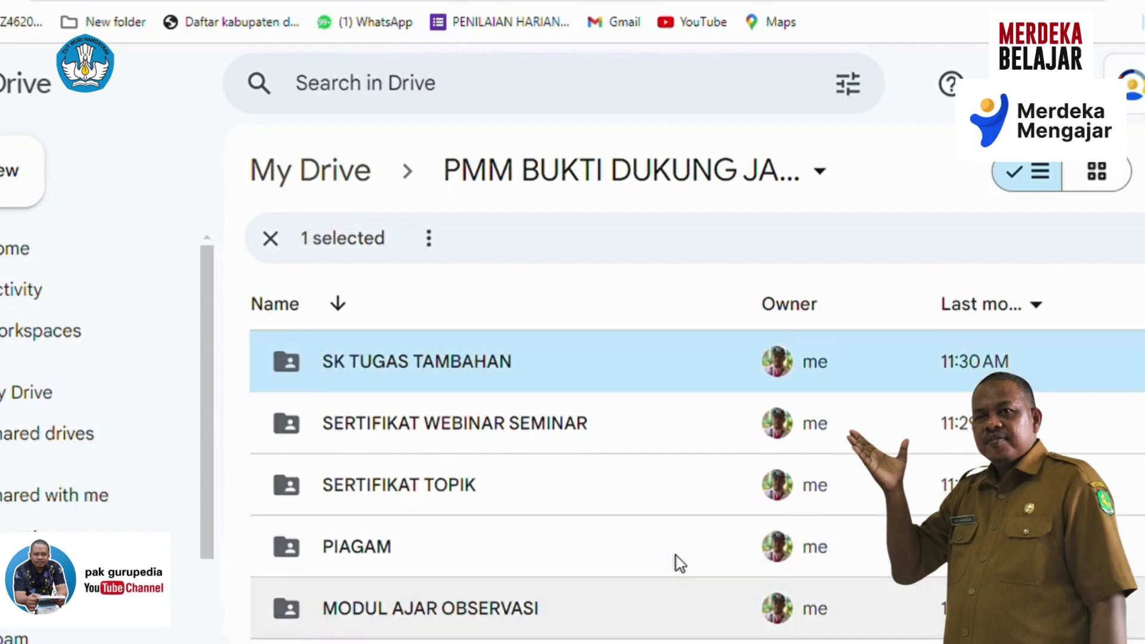